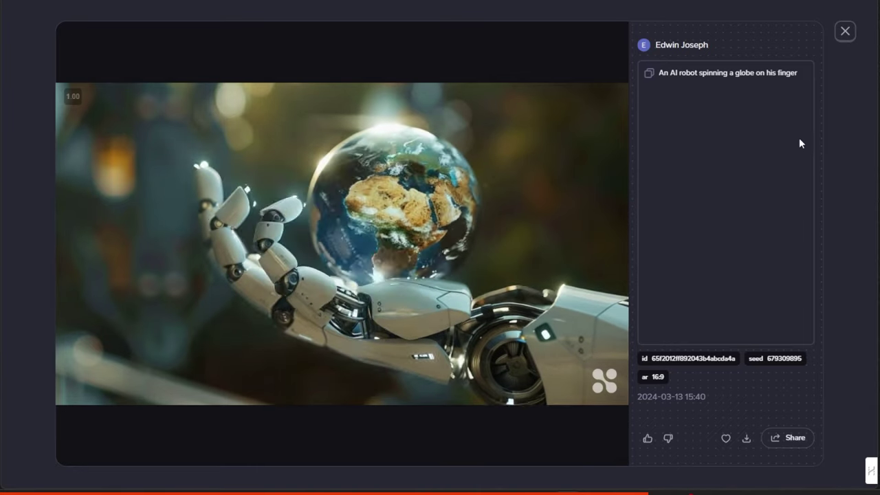
Close the robot-spinning-globe video preview.
key(Escape)
Preview the dragon, rainy-street girl, wolf on Mars, Madrid Gran Via and Shiba moon-walk videos.
click(544, 214)
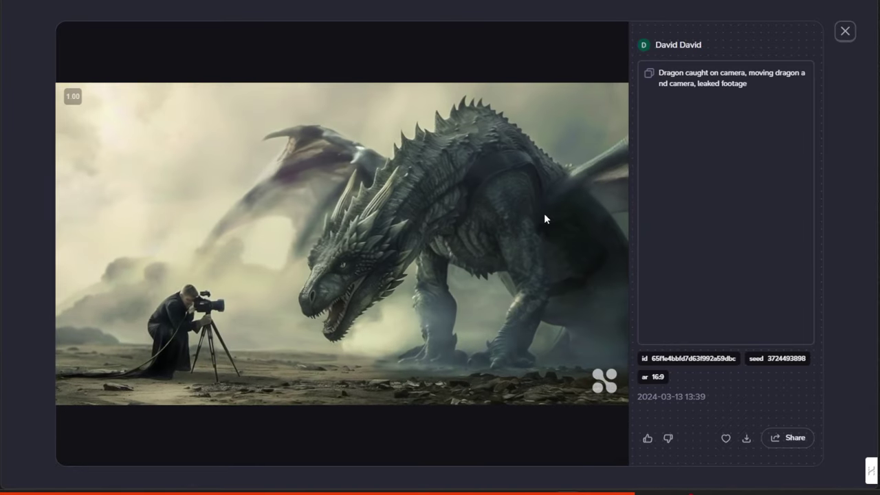
key(Right)
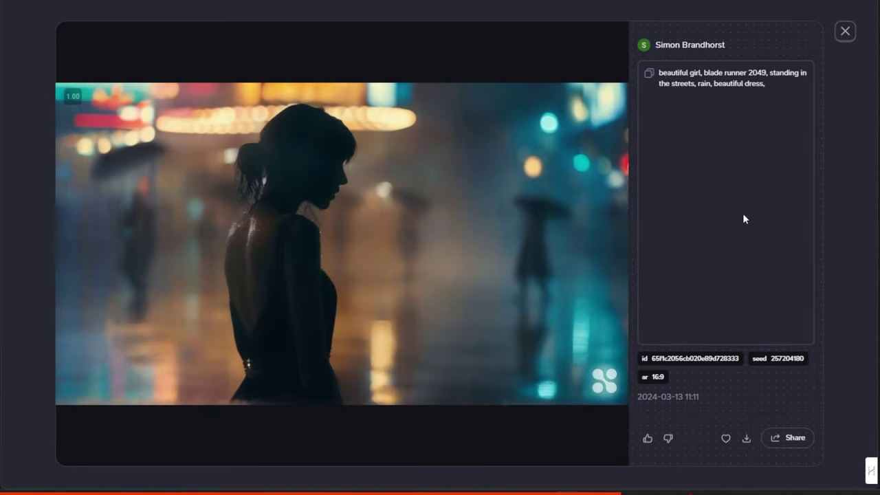
key(Escape)
click(294, 373)
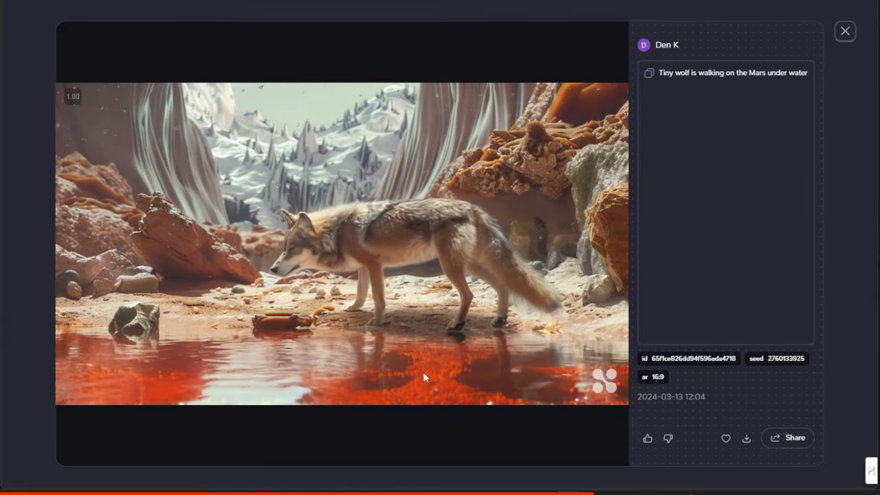
key(Escape)
click(564, 280)
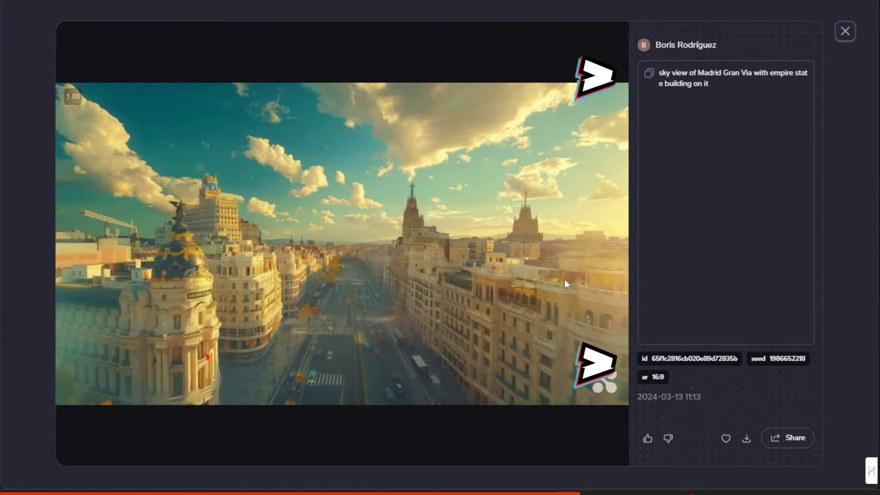
key(Escape)
click(755, 268)
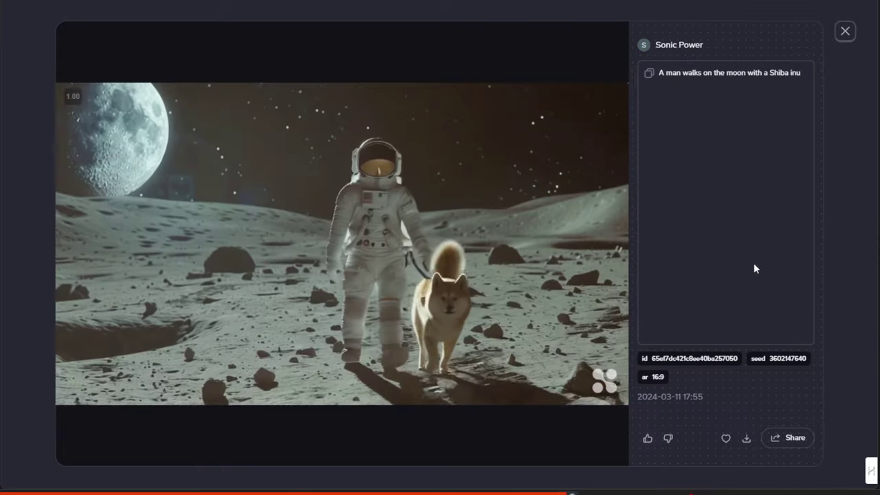
key(Escape)
Preview the kissing couple, bubble dragon, Maldives fisherman, Peppa Pig and Shiba DJ videos.
scroll(776, 217, down, 3)
click(776, 222)
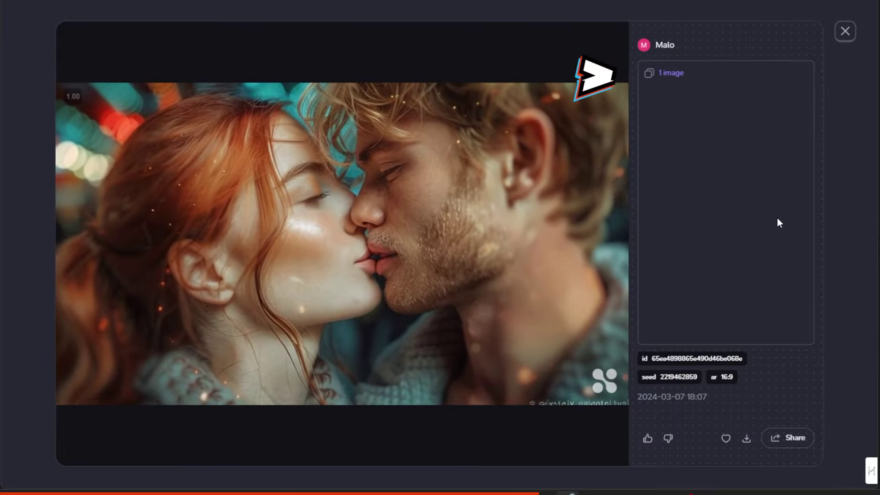
key(Escape)
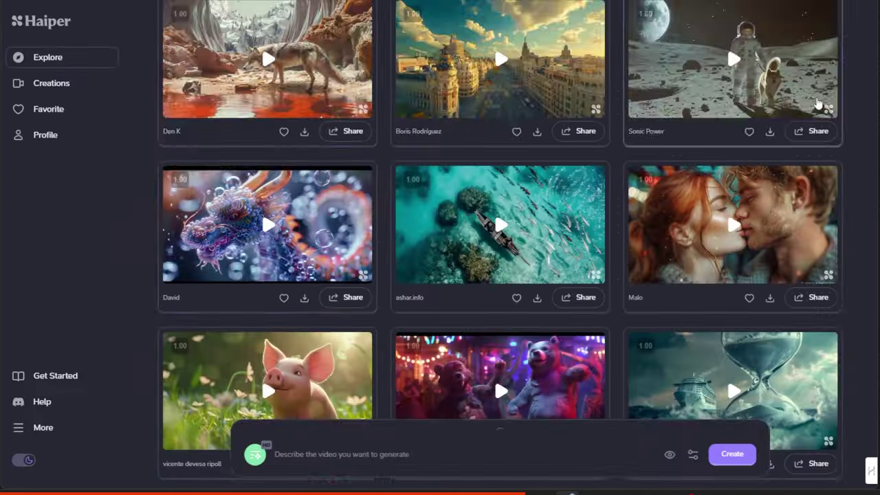
click(299, 172)
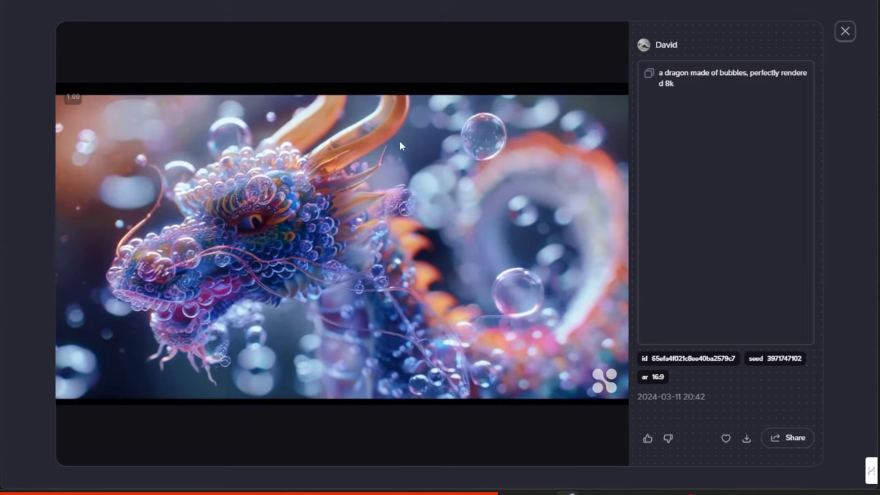
key(Escape)
click(543, 141)
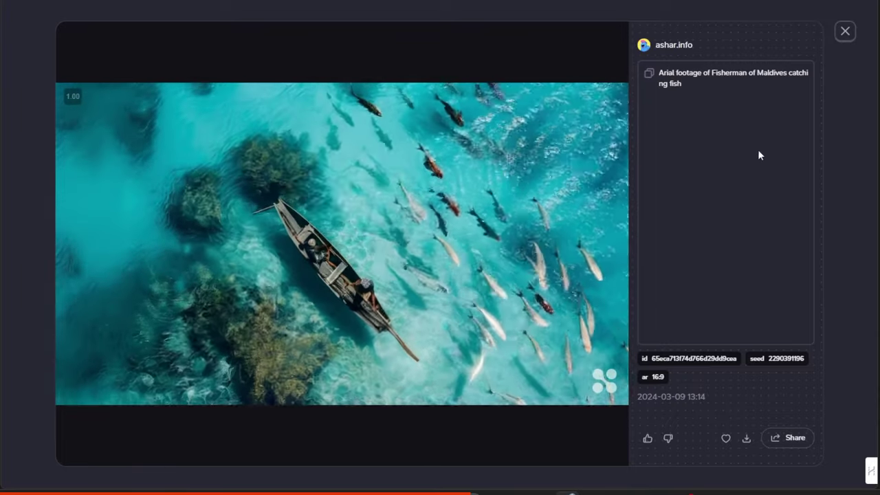
key(Escape)
click(353, 132)
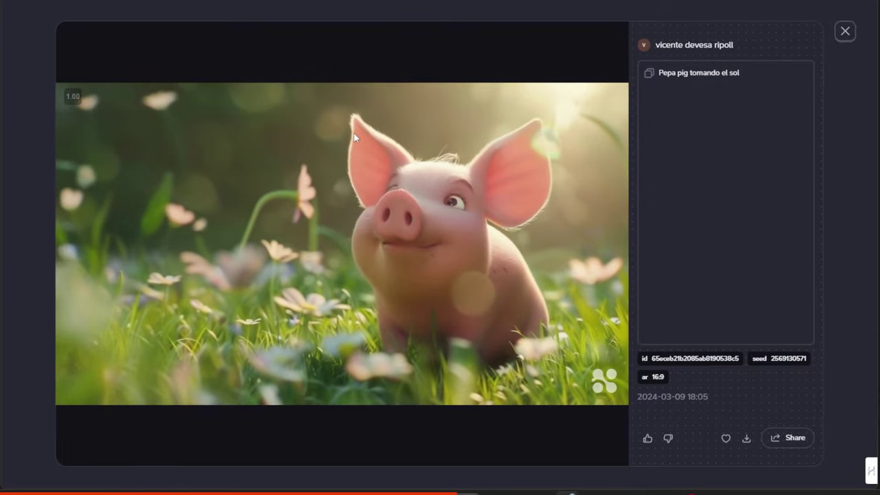
key(Right)
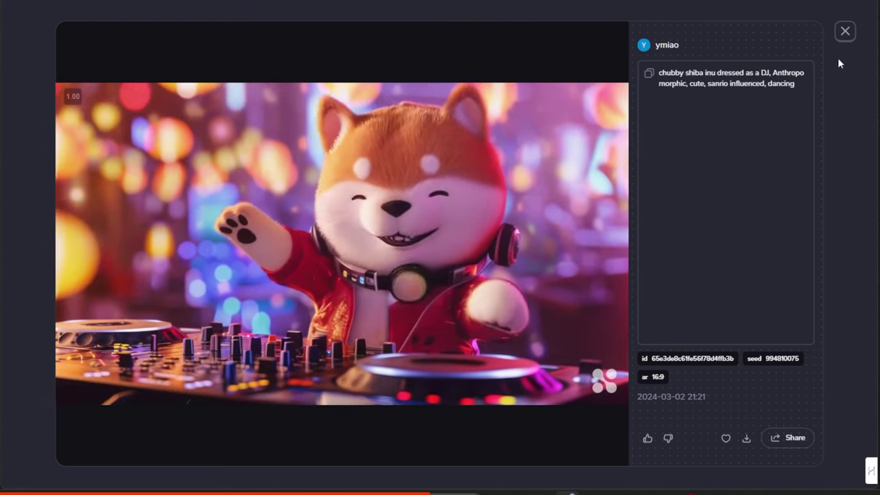
click(845, 31)
Preview the dancing bears, supercar in heavy rain and flying ghost train videos.
click(574, 129)
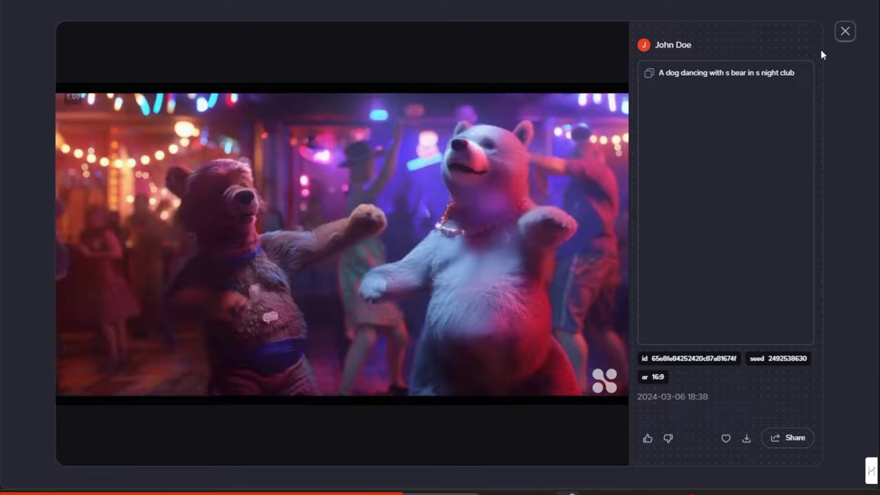
click(845, 31)
click(355, 230)
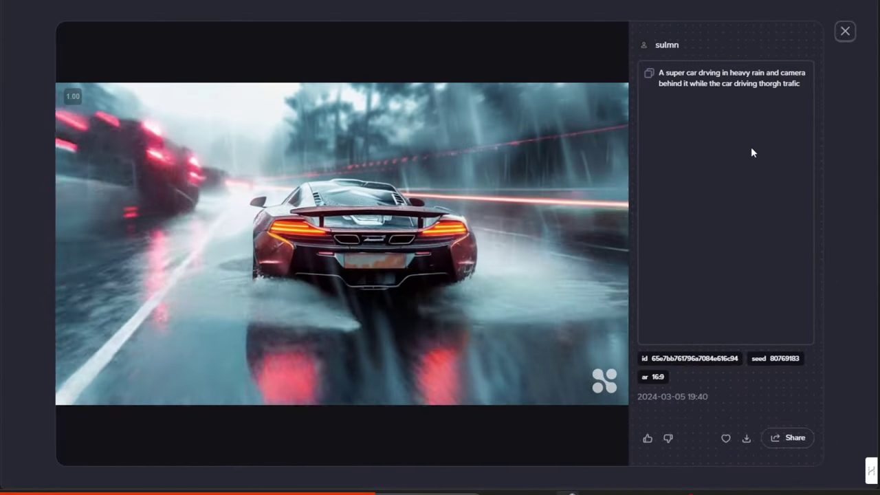
click(845, 31)
click(558, 240)
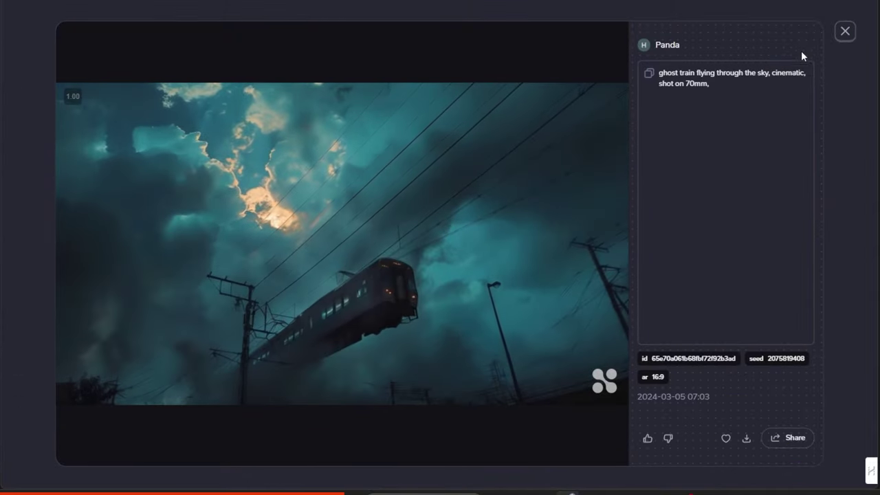
click(845, 31)
Visit the Creations and Favorite sections, then return to the Explore gallery.
click(74, 89)
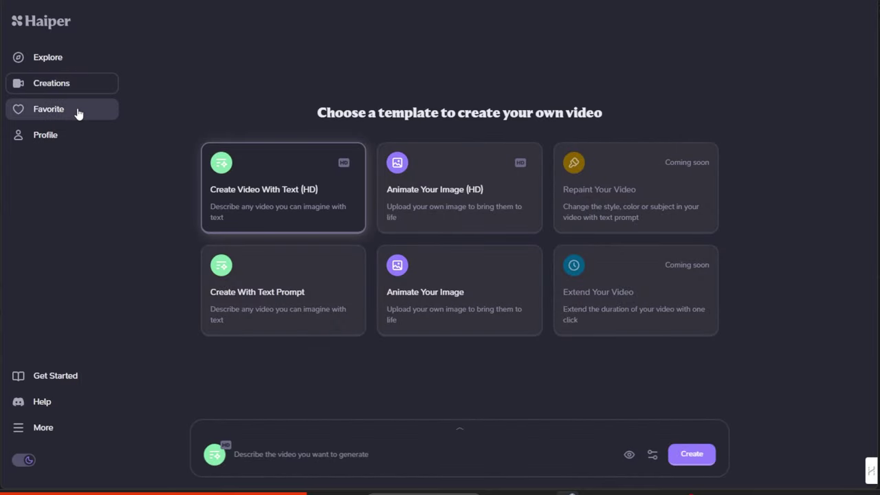
click(79, 111)
click(60, 141)
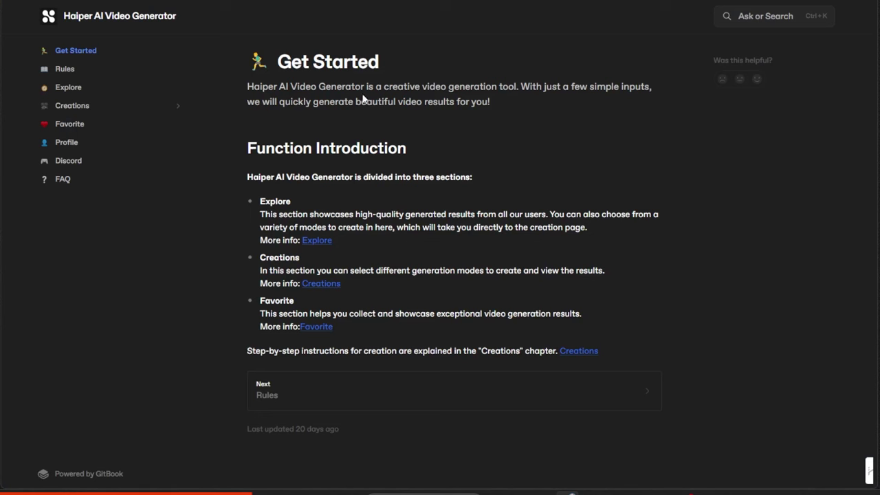
Read the Rules, Explore and Creations pages of the Haiper docs.
click(108, 74)
click(69, 87)
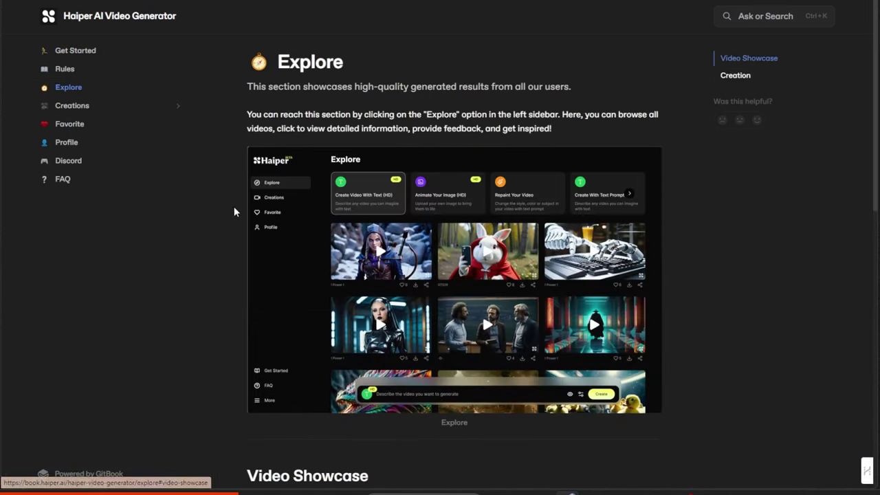
scroll(234, 212, down, 10)
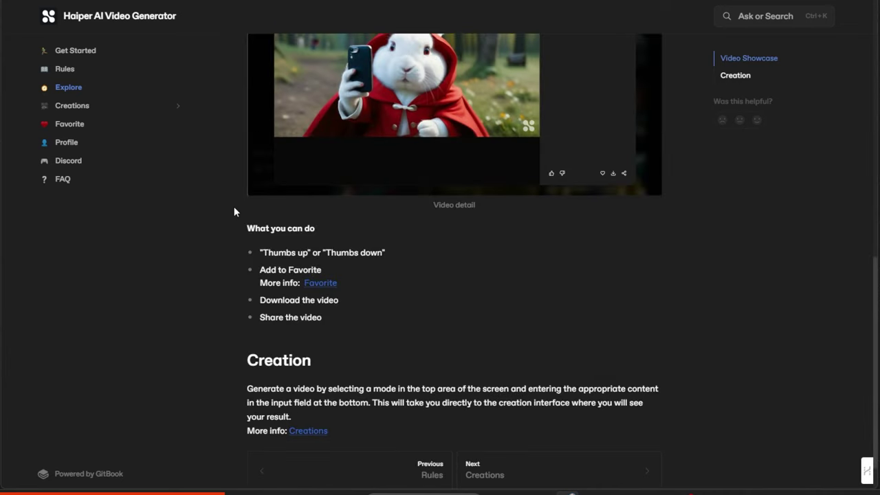
click(86, 107)
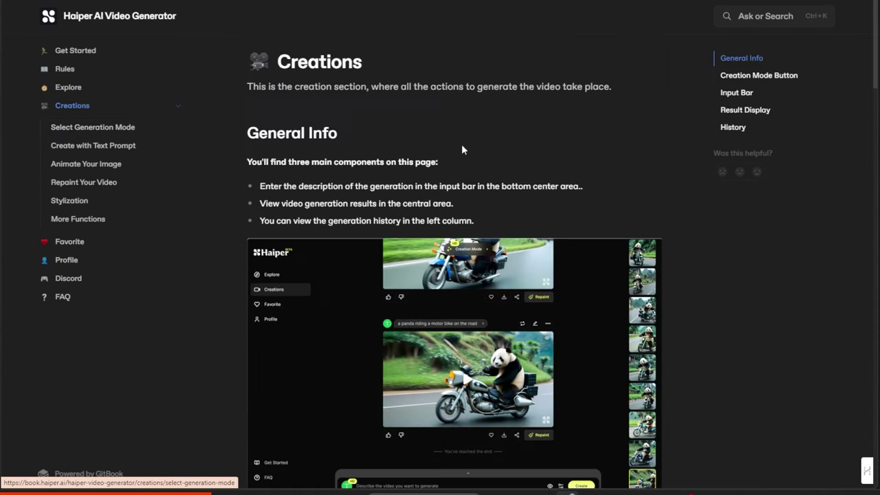
scroll(504, 159, down, 1)
Read the Create with Text Prompt guide, highlighting that HD mode lacks 4s generation.
click(134, 147)
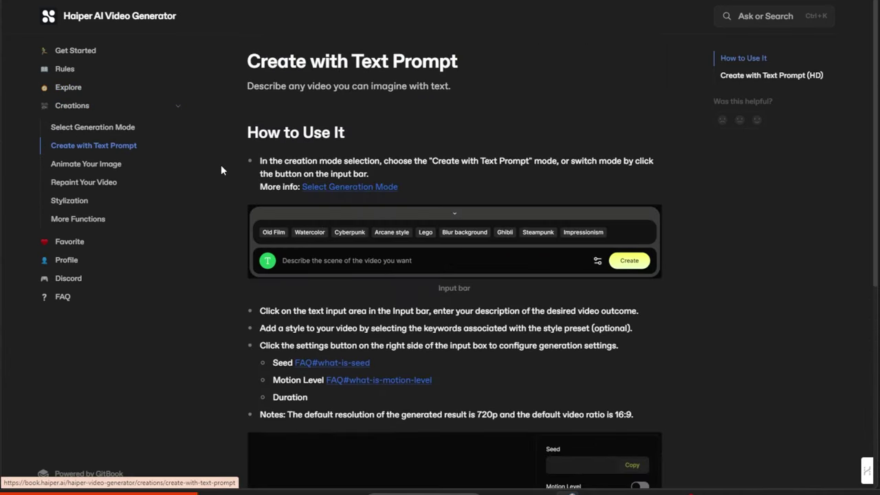
scroll(221, 167, down, 5)
scroll(220, 171, up, 2)
scroll(221, 171, up, 1)
drag(288, 289, 403, 290)
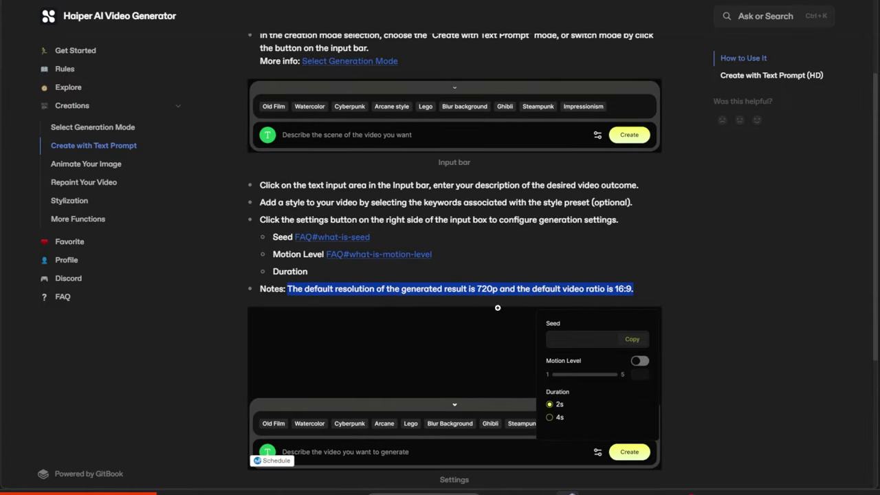
scroll(497, 307, down, 5)
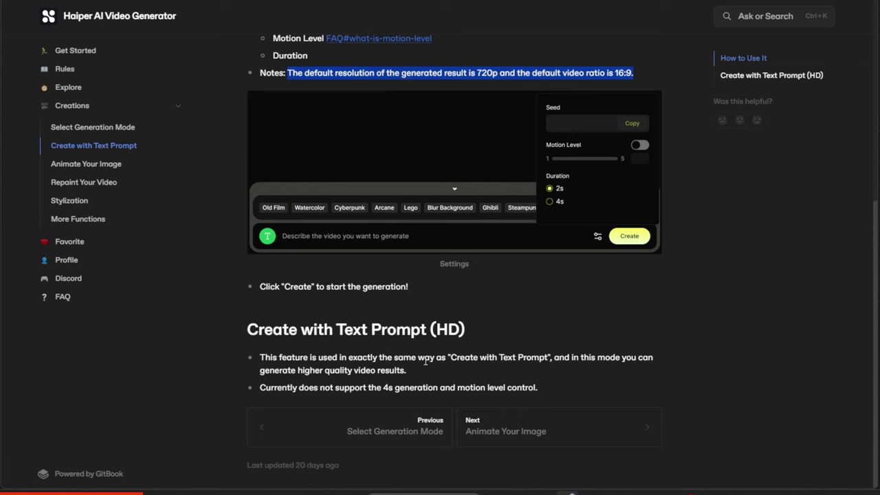
drag(331, 359, 486, 352)
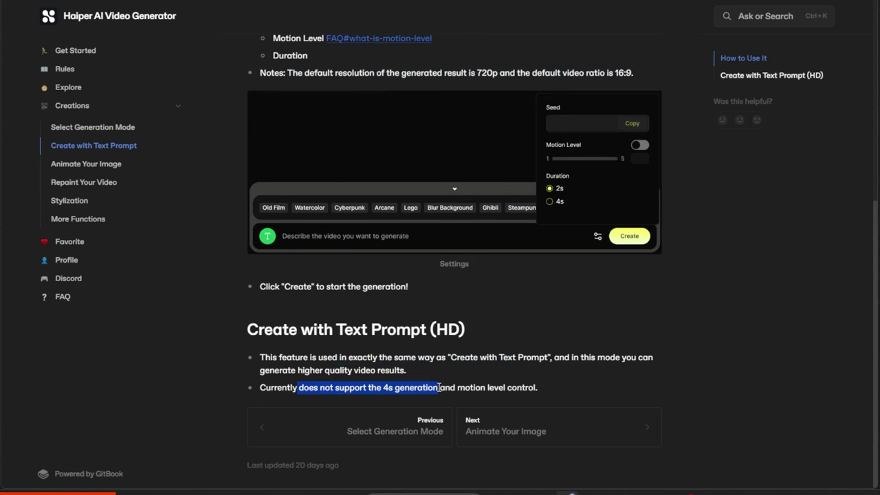
Look through the Animate Your Image and Repaint Your Video guides.
click(481, 426)
click(111, 184)
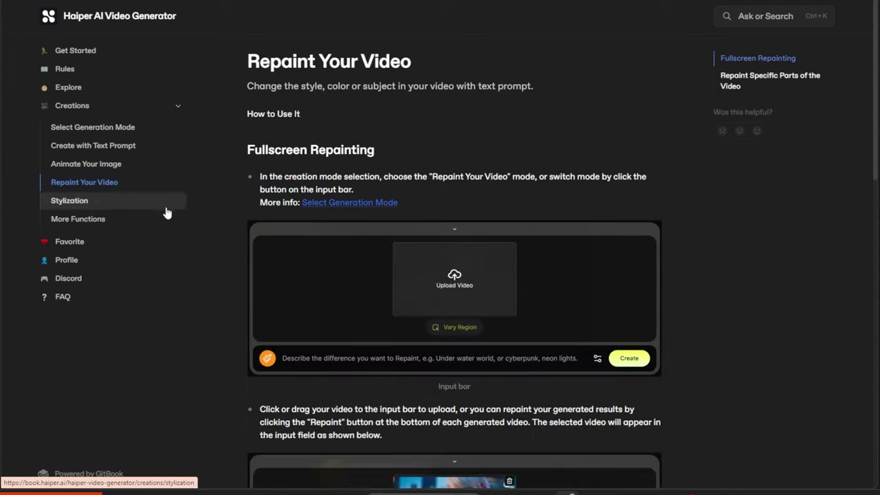
scroll(172, 219, down, 8)
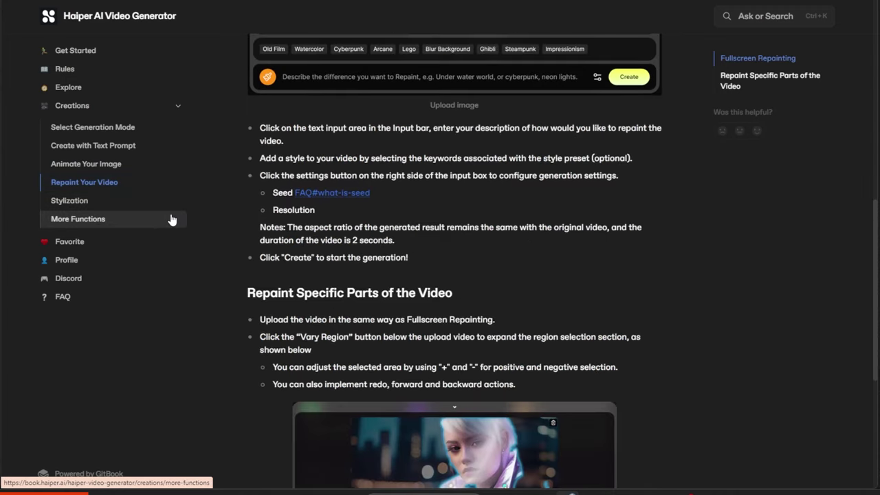
scroll(172, 219, down, 2)
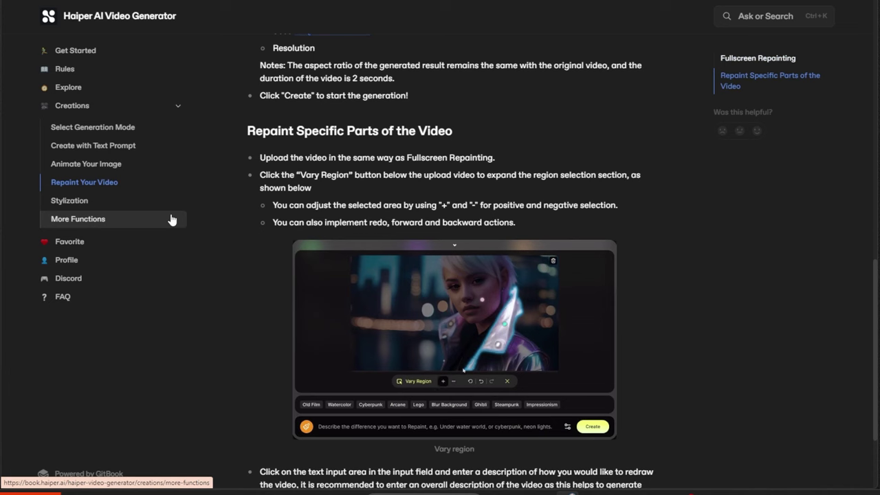
scroll(171, 219, down, 3)
Read the More Functions page covering Video Info, Regeneration and Vary Prompt.
click(130, 222)
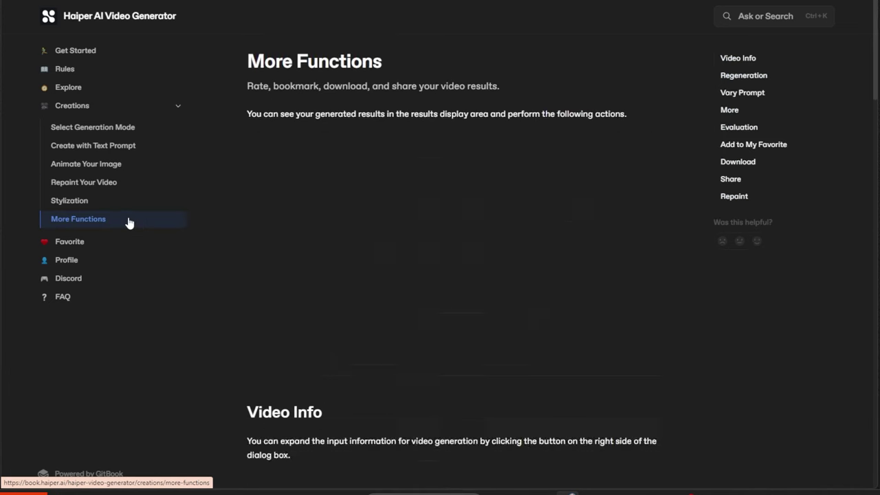
scroll(226, 222, down, 5)
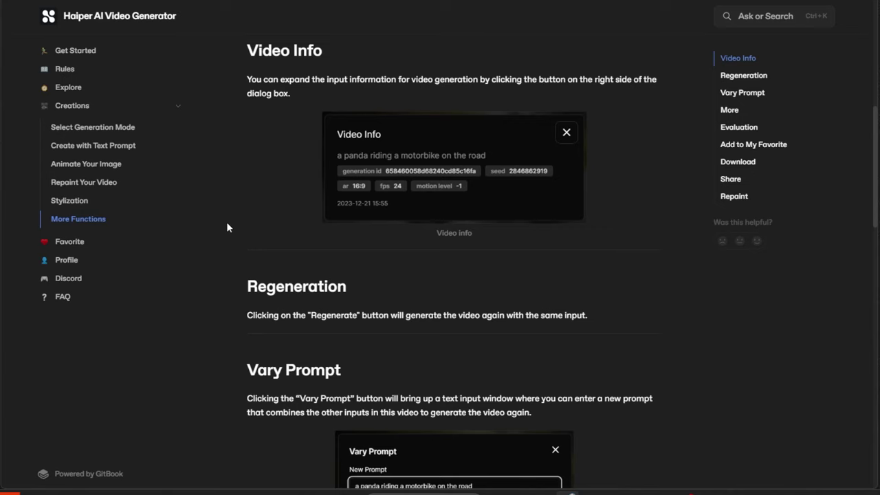
scroll(227, 228, down, 2)
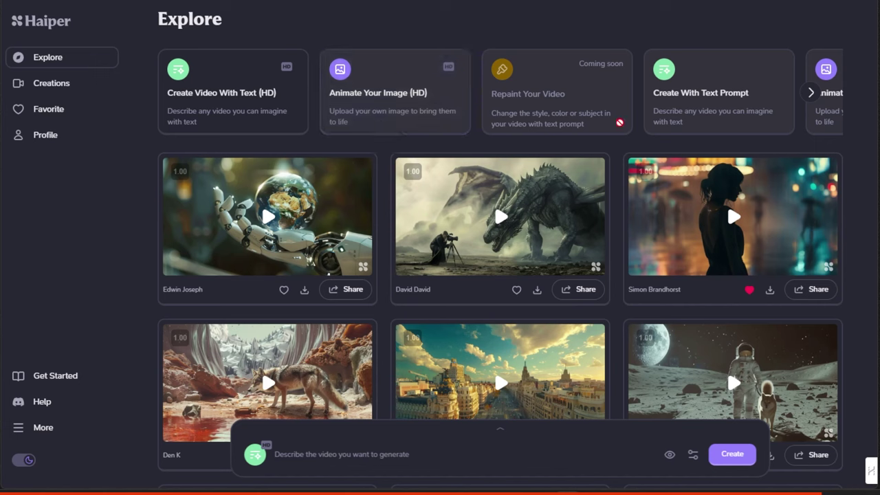
Browse the creation templates and check whether the next video will be public.
click(809, 94)
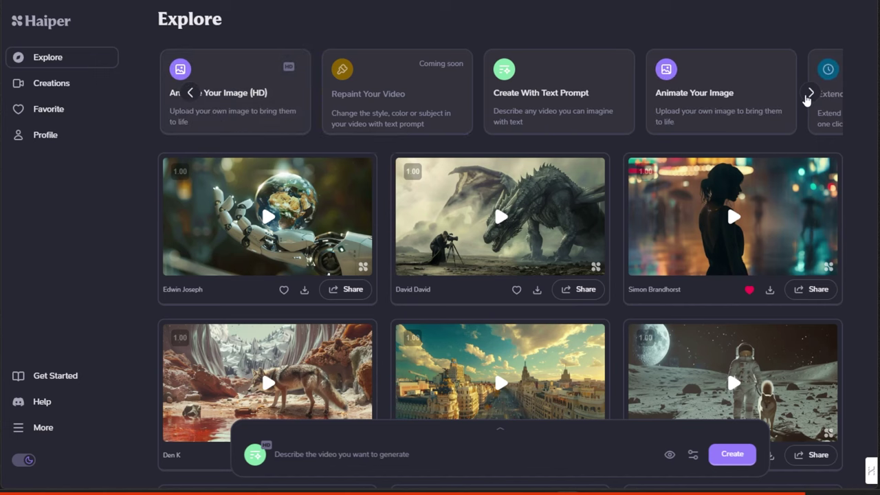
click(810, 93)
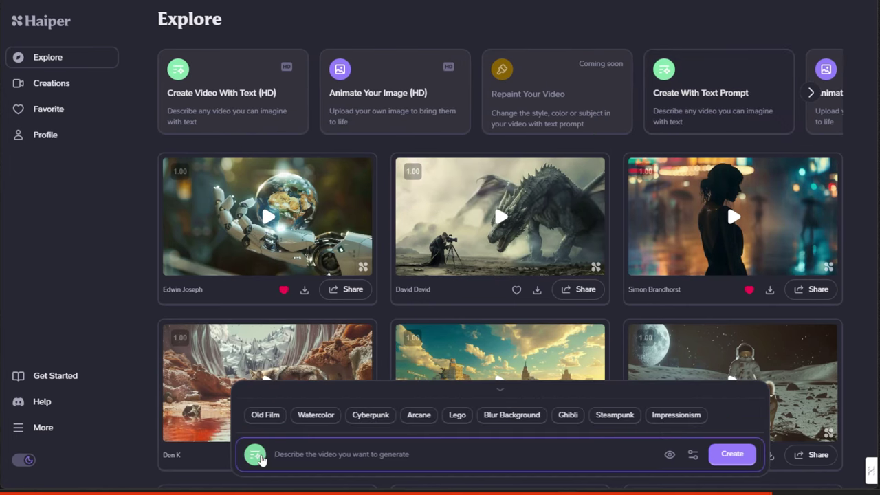
click(260, 457)
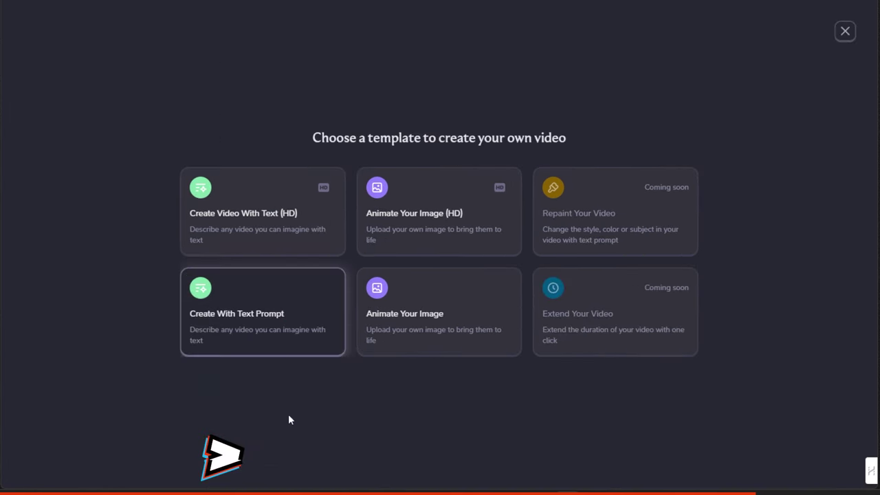
key(Escape)
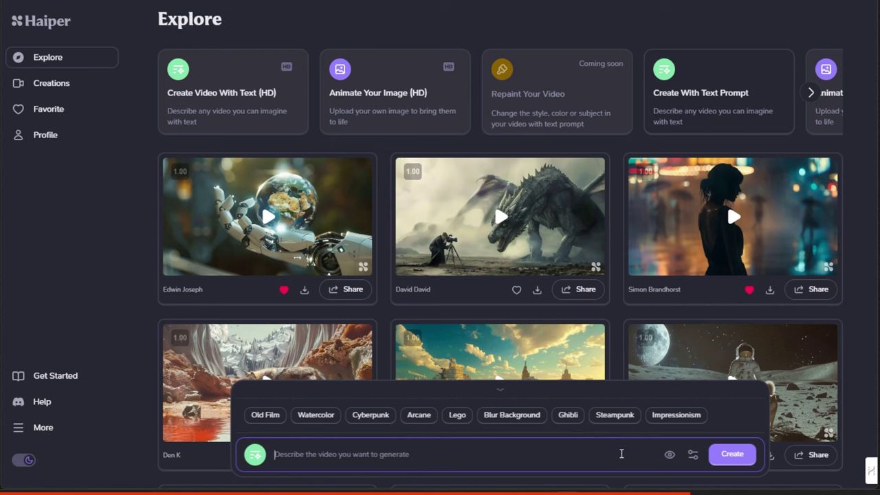
click(669, 455)
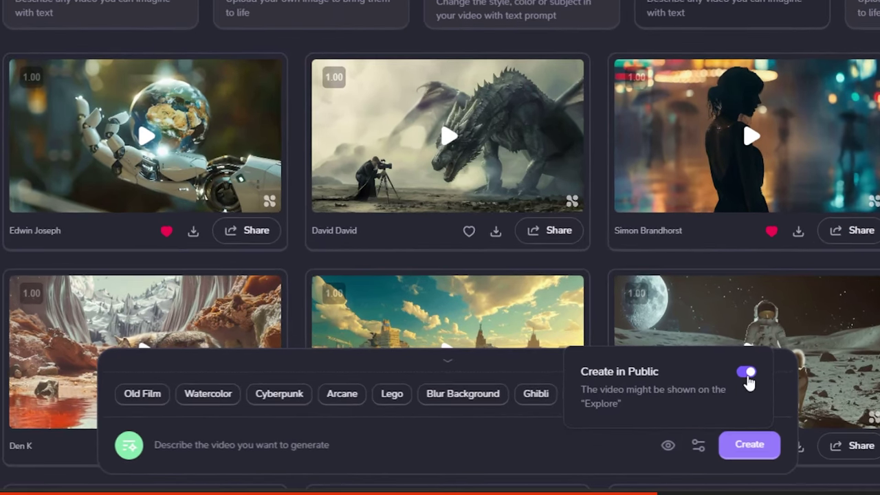
Set duration to 4s and write 'birds eye view, cute ghibli store and' plus the Ghibli style keywords.
click(698, 447)
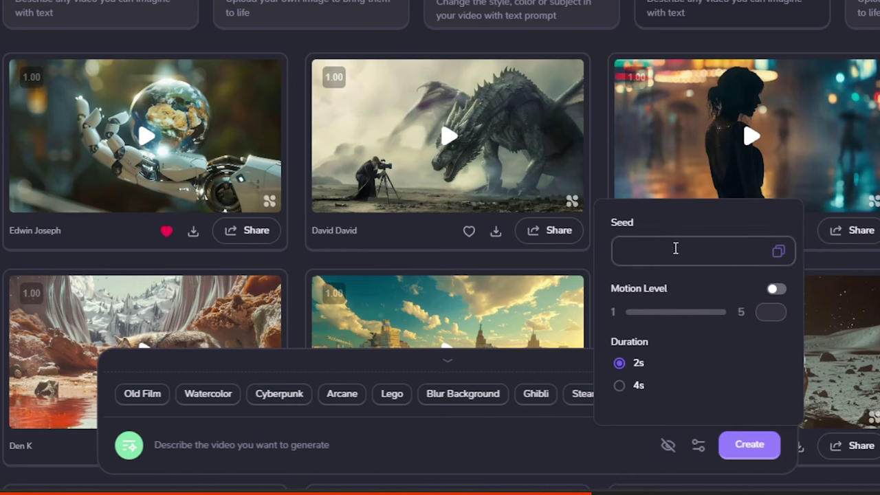
click(619, 386)
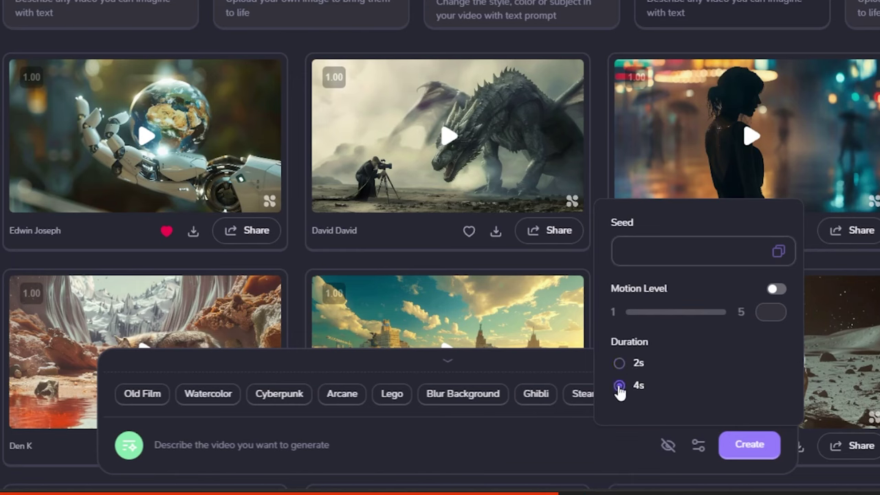
click(423, 440)
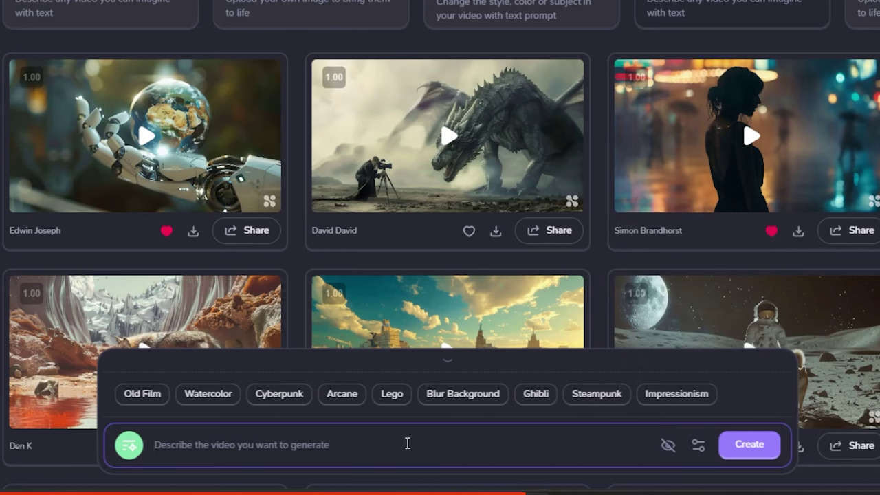
text(birds eye view, cute ghi)
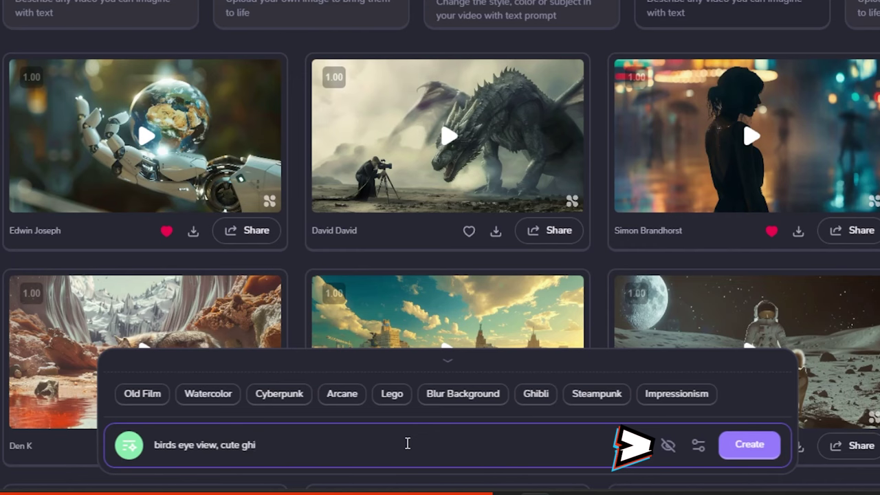
text(bli store and a girl buying ice cream, 8krender, anime)
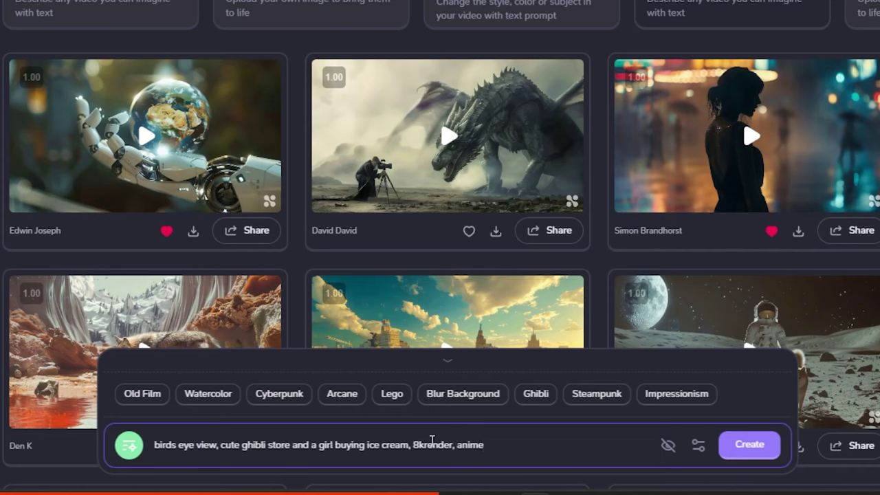
text(, (((Ghibli style))), Spirited Away, Howl's Moving Castle, dreamy colour palette,)
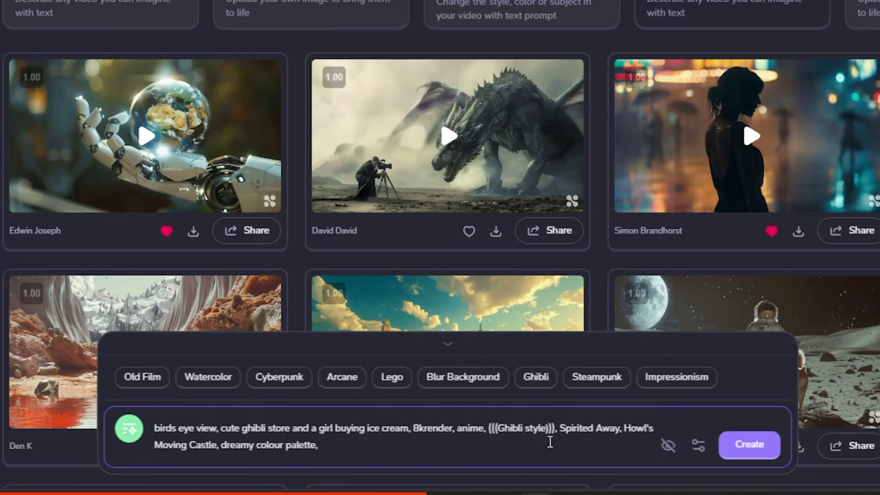
Generate the Ghibli ice-cream store video, then close its video info.
click(767, 447)
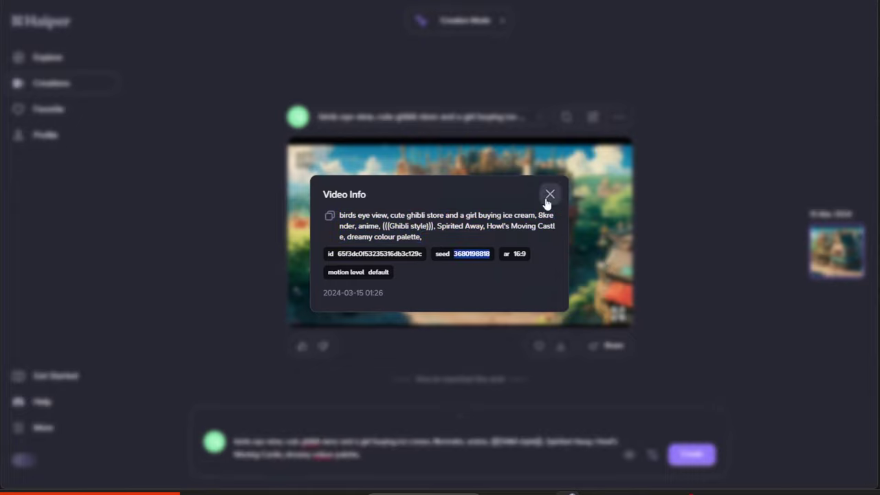
click(548, 197)
Queue the Ghibli store prompt again, plus black-and-white 1960s and Arcane-style versions.
click(522, 455)
key(Return)
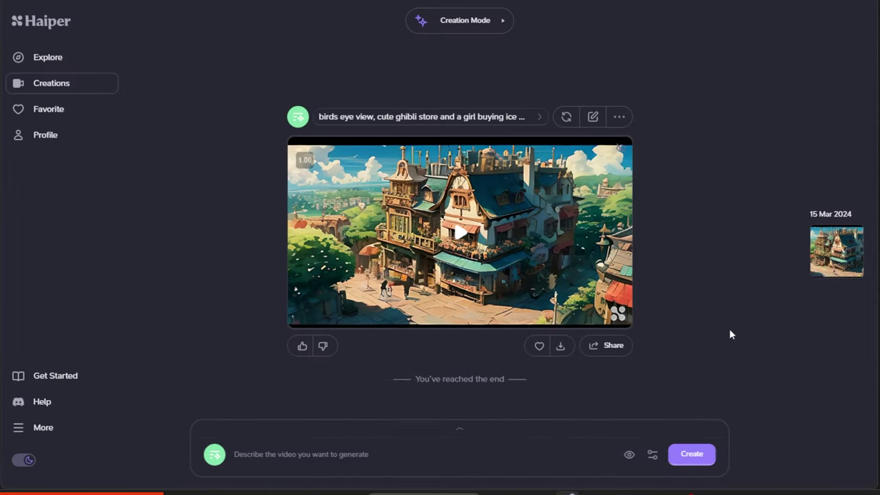
click(657, 460)
text(birds eye view, cute ghibli store and a girl buying ice cream, 8krender, anime)
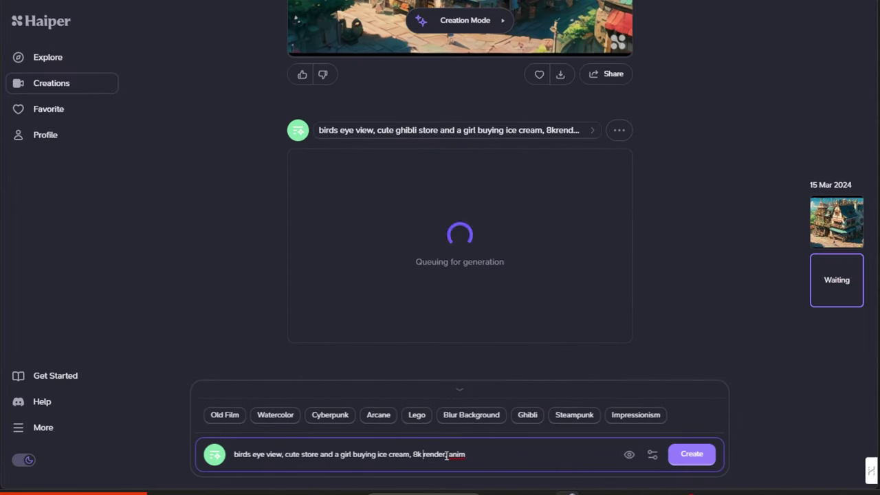
text(((black and white movie style)), retro, 1960s, grayscale layers,)
click(683, 455)
text(birds eye view, cute store and a girl buying ice cream, 8k render)
click(380, 418)
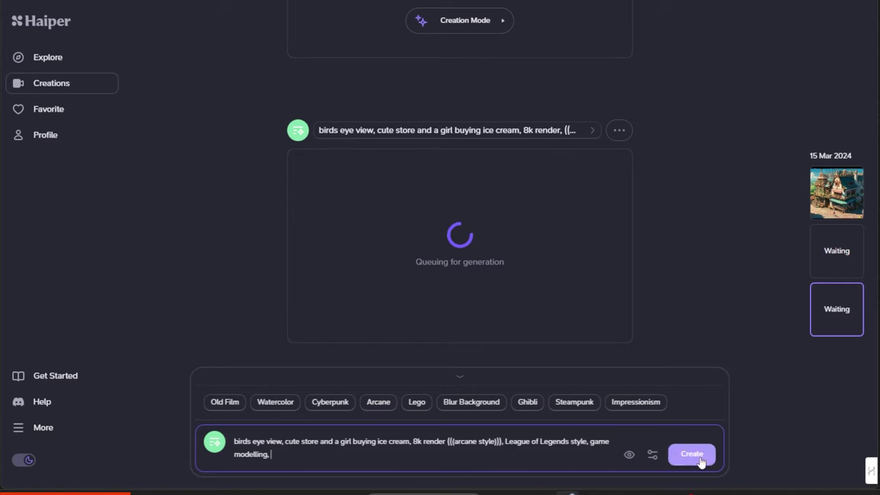
click(694, 456)
Queue 'renaissance oil painting portrait, crying male, dark and mysterious, sargent' and a longer version.
click(292, 460)
text(renaissance oil painting portrait, cryin)
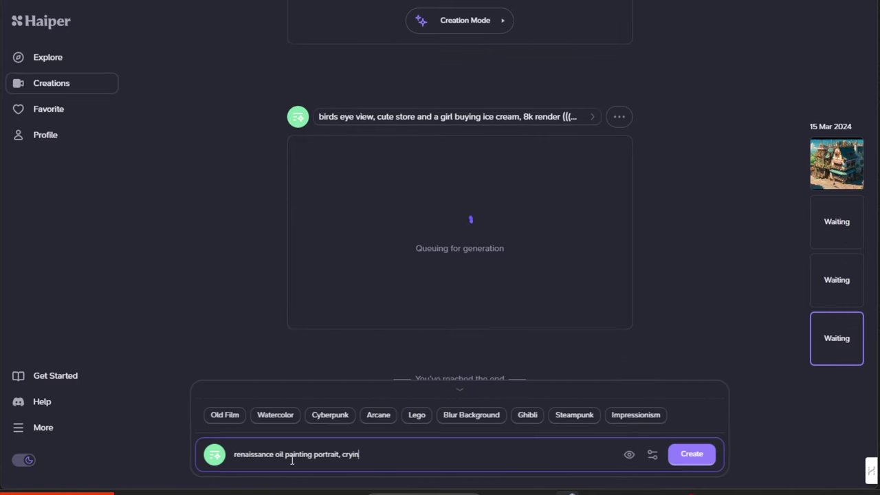
text(g male, dark and mysterious, sargent, bougeureau, no)
click(683, 456)
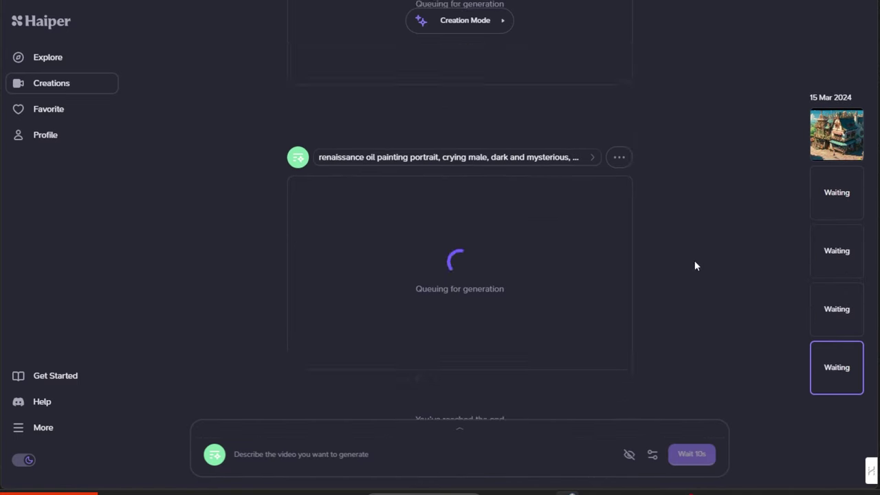
click(648, 432)
text(renaissance oil painting portrait, crying male, dark and mysterious, sargent, bougeureau, nostalgic, (impressionist paintings), (Monet style), (((highly dynamic))), big movements,)
click(692, 454)
Queue the rooftop girl prompt with wind in her hair, top-down view, modern cityscape, anime.
click(304, 452)
text(1 girl, sitting on a rooftop)
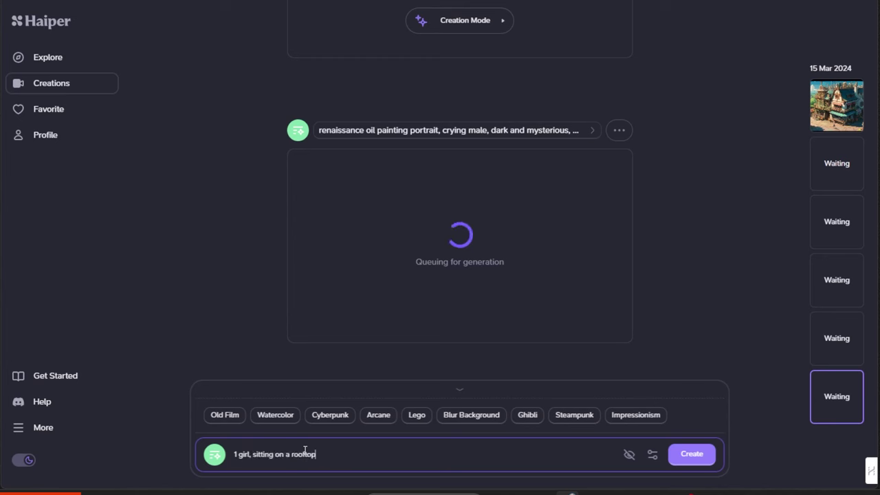
text(wind blowing her hair, top-down view, modern cityscape, (animation, anime))
click(692, 454)
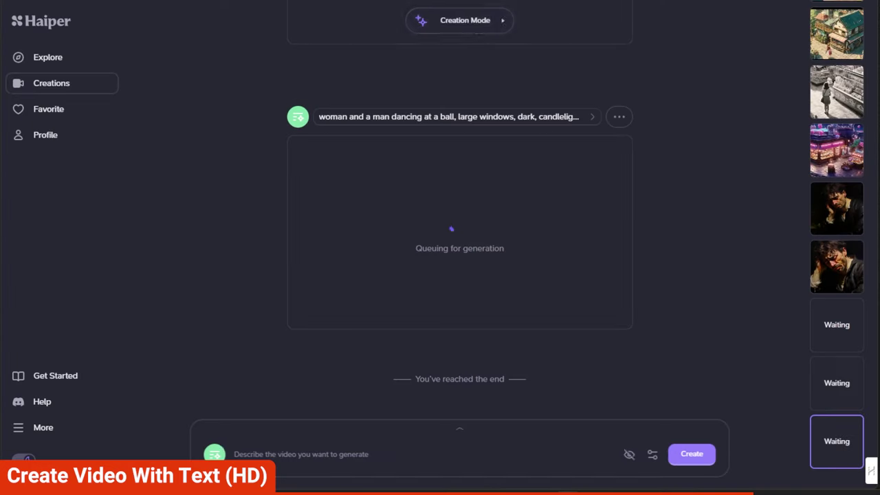
Requeue the renaissance crying-man prompt using the original video's seed.
click(652, 454)
scroll(642, 261, up, 5)
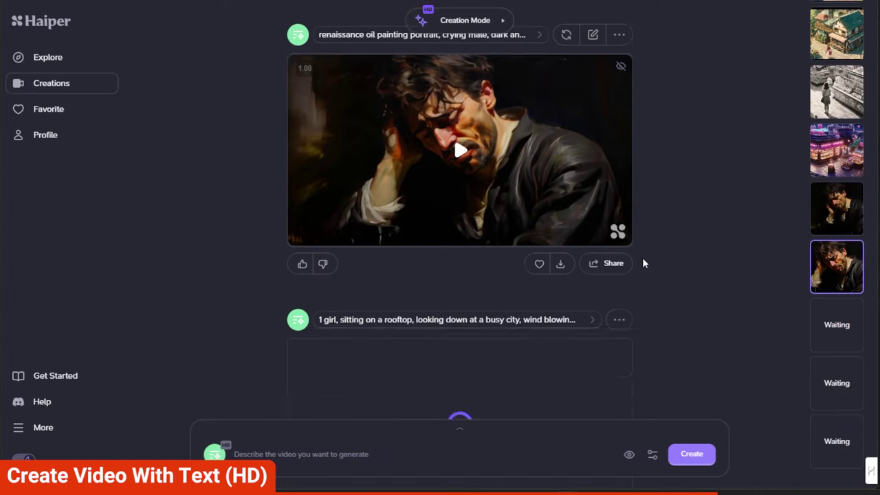
scroll(642, 261, up, 3)
click(534, 126)
click(550, 197)
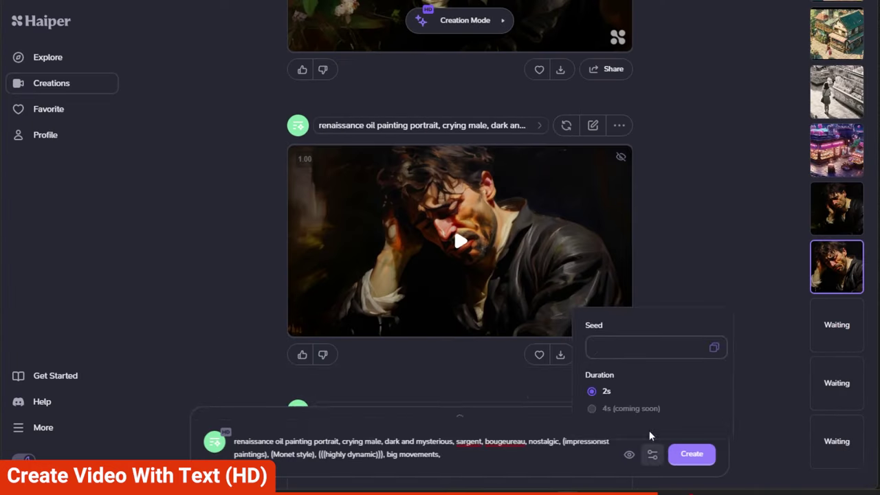
key(ctrl+v)
click(691, 454)
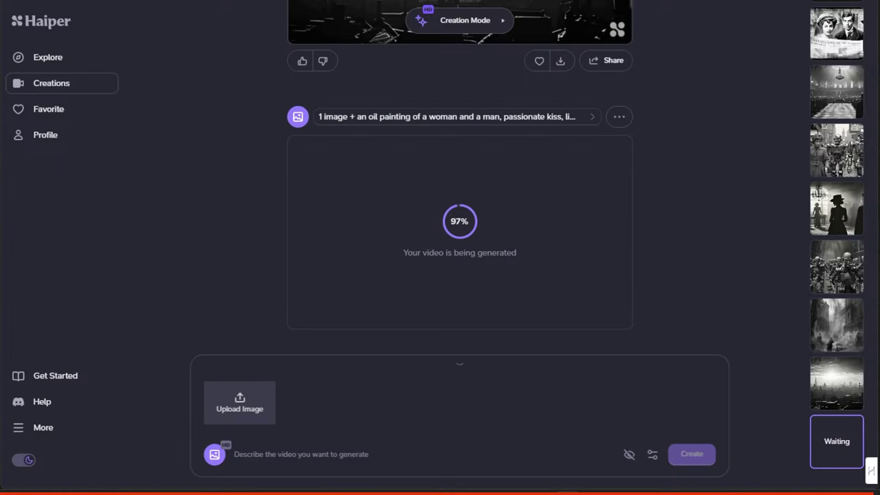
Queue the horned fire witch prompt and the moonlit beach prompt without 'large brush strokes'.
text(female fire witch with horns, fire setting her clothes on fire, moody, atmospheric)
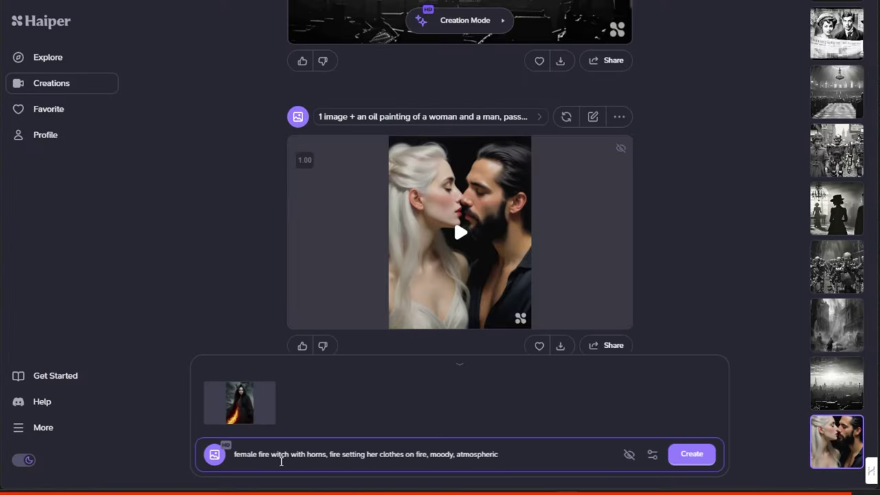
key(Return)
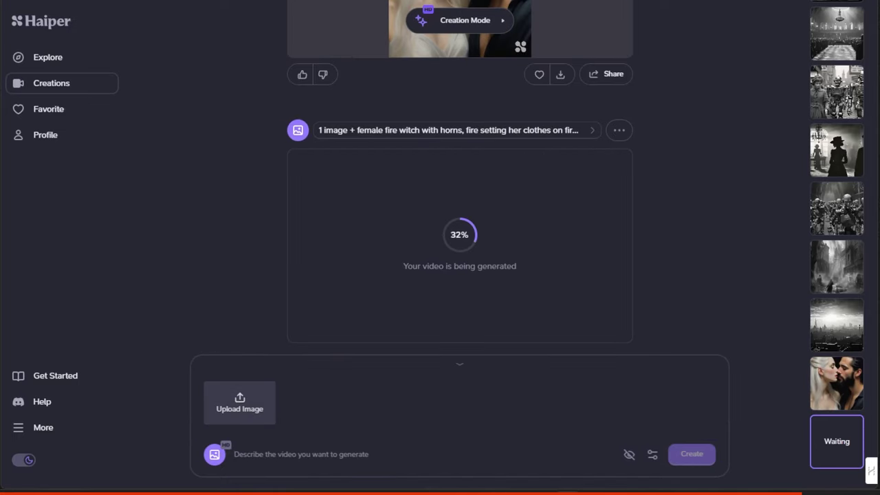
key(ctrl+v)
text((moonlit beach), (futuristic weapon_1.2), (midnight), (snow), snow flurries, large brush strokes, concept art, environment, fantasy)
drag(506, 444, 545, 444)
key(BackSpace)
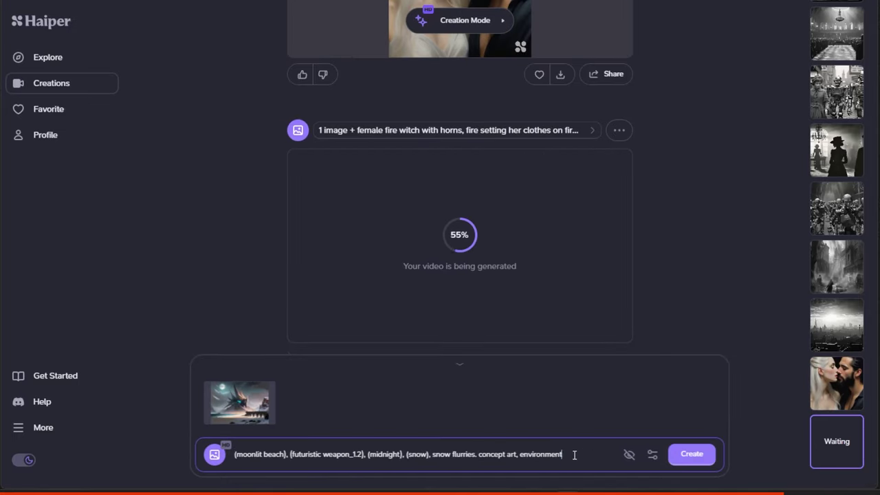
text(, water, clouds movi)
key(Return)
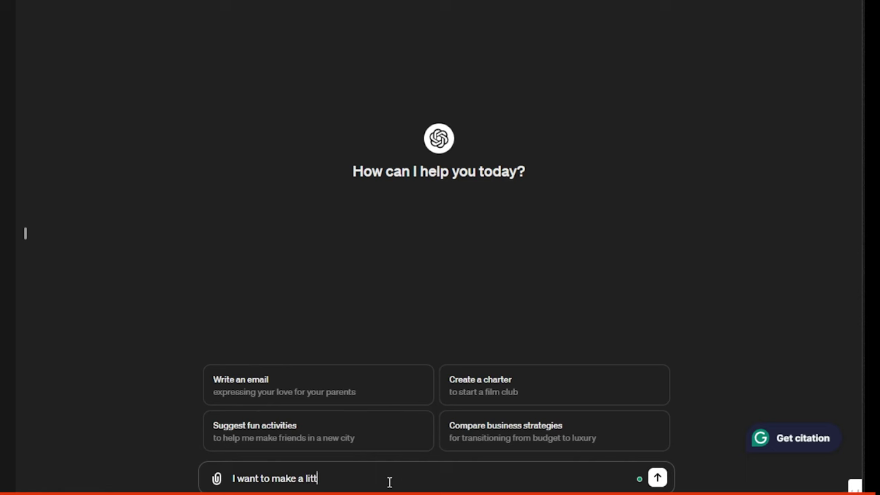
Ask ChatGPT for a story-driven list of 10 shot ideas for a fantastical movie reel.
text(ant to make a little movie reel on some fantastical topic! Make it into a story.)
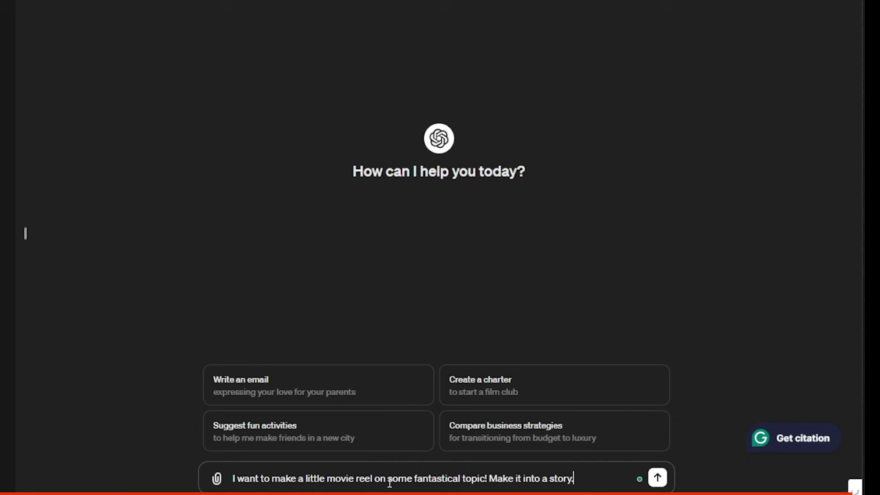
text(please give me ideas of shots (like a storyboard) without words, and each shot is only 2 seconds long. give me)
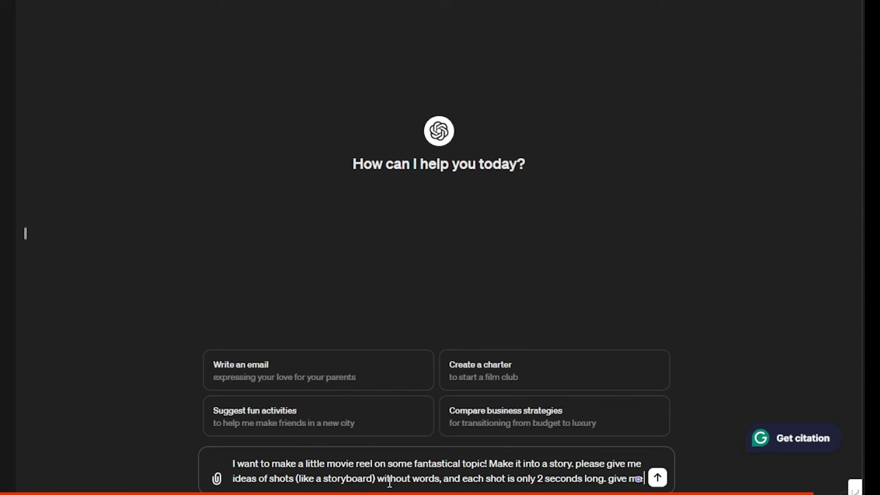
text(a list of 10)
key(Return)
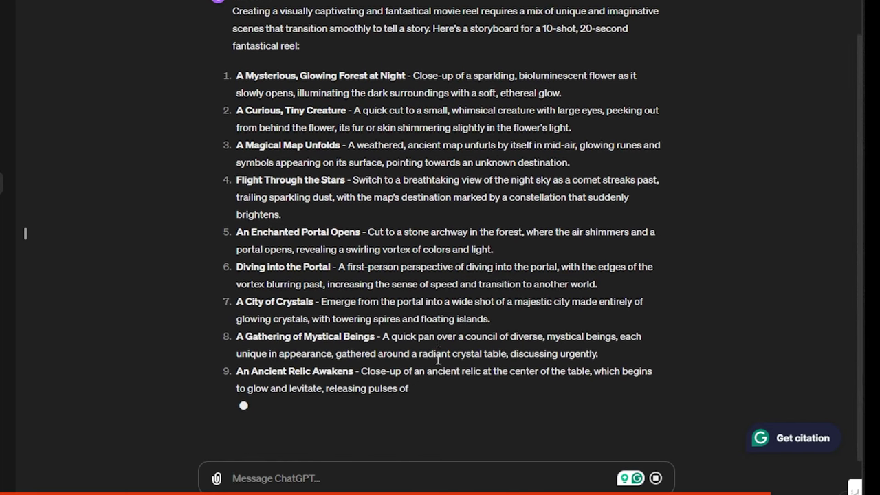
scroll(233, 127, up, 3)
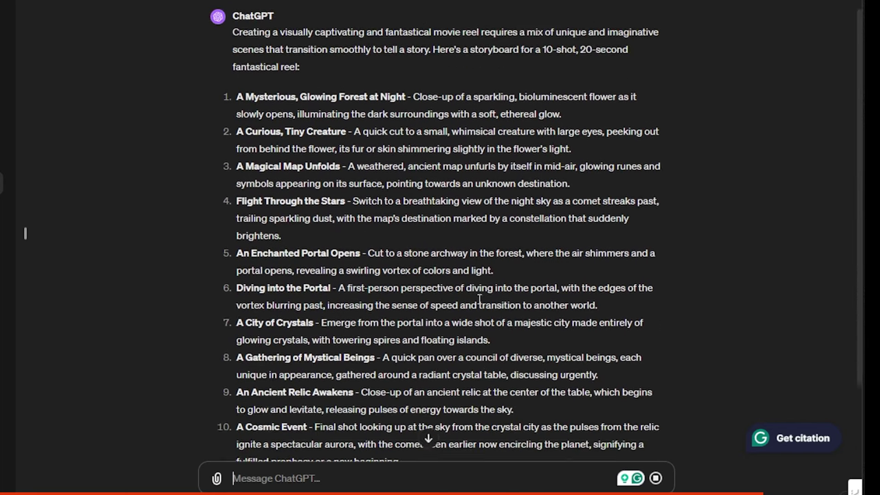
Paste the tiny creature shot description into Haiper's prompt and add the Arcane style.
drag(236, 117, 561, 136)
drag(237, 152, 571, 170)
key(ctrl+c)
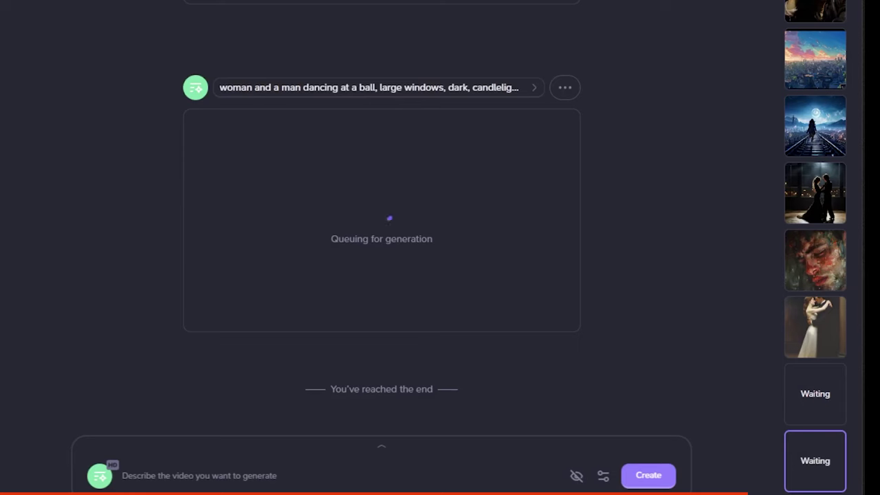
click(283, 467)
key(ctrl+v)
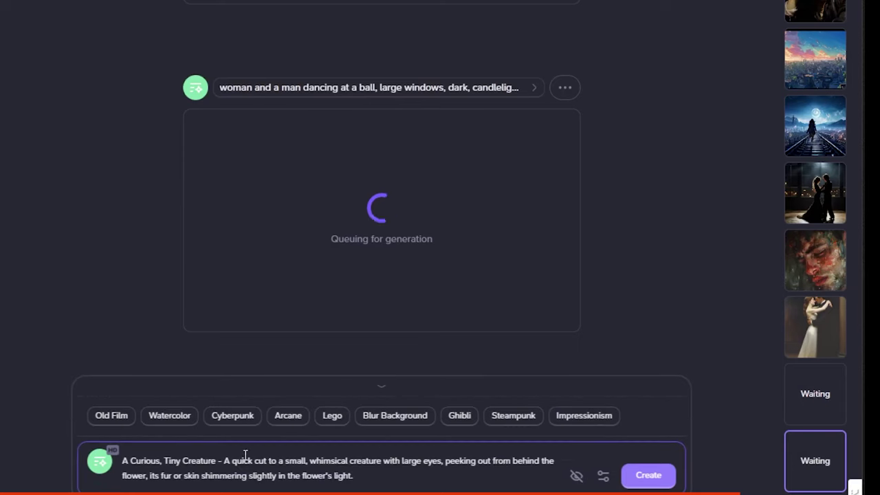
click(288, 415)
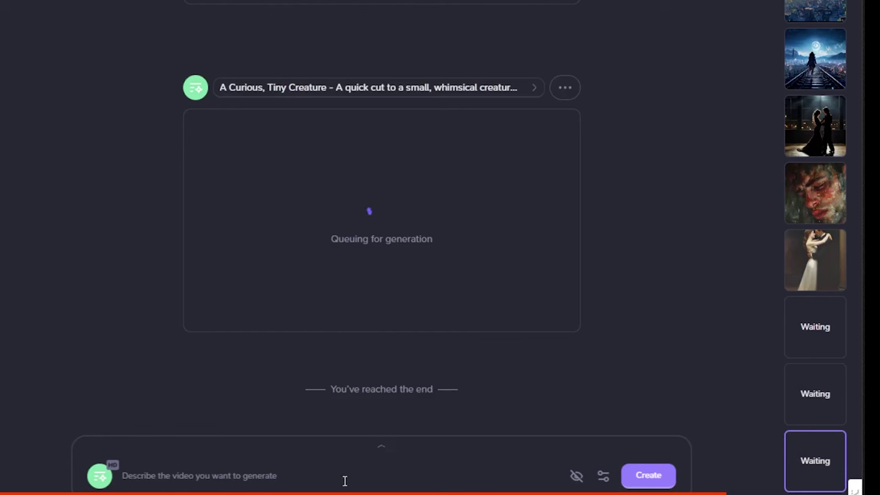
Enter the magical map prompt with Arcane style and start generating the clip.
click(344, 480)
text(A Magical Map Unfolds - A weathered, ancient map unfurls by itself in mid-air, glowing runes and symbols appearing on its surface, pointing towards an unknown destination.)
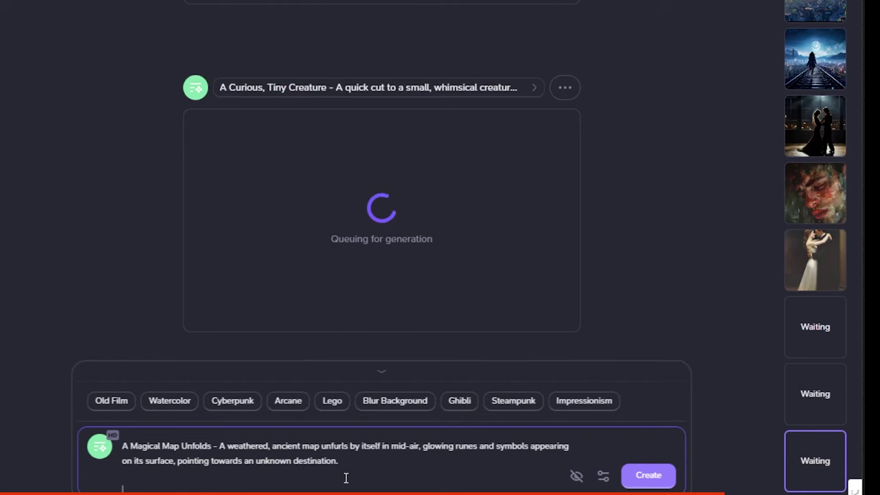
key(BackSpace)
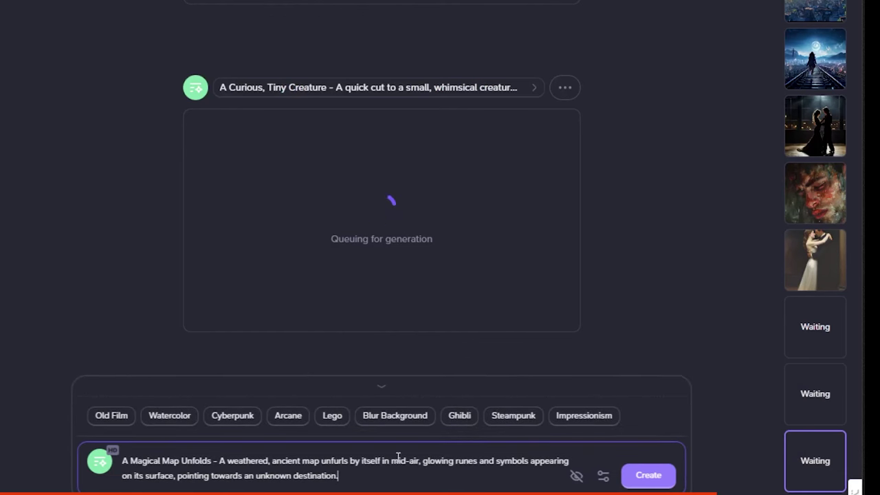
click(301, 421)
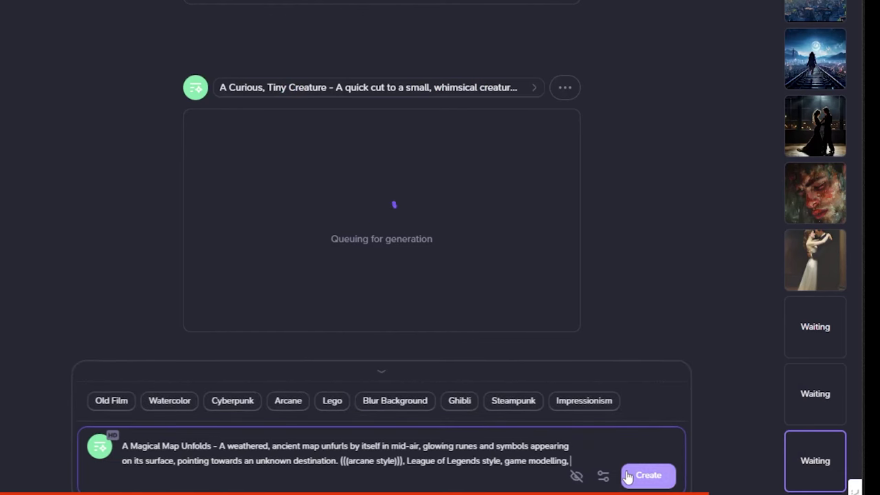
click(604, 475)
click(633, 474)
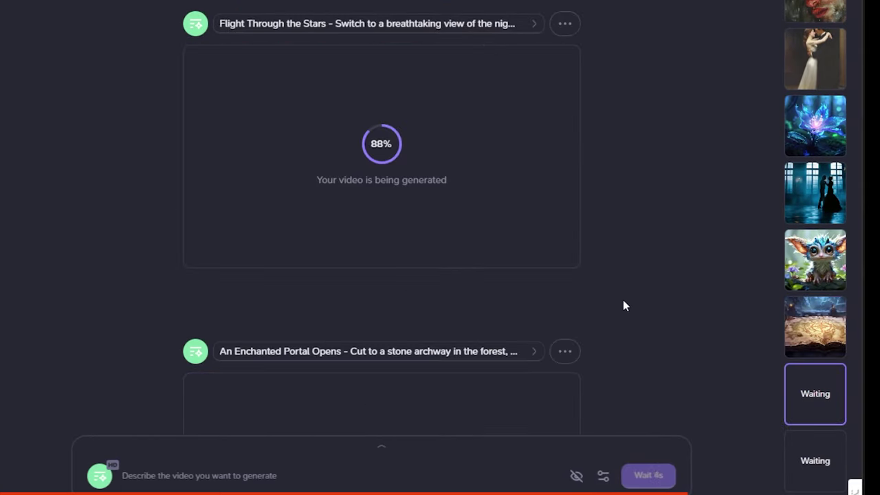
Paste the A City of Crystals prompt and select the next shot's text.
scroll(623, 299, down, 4)
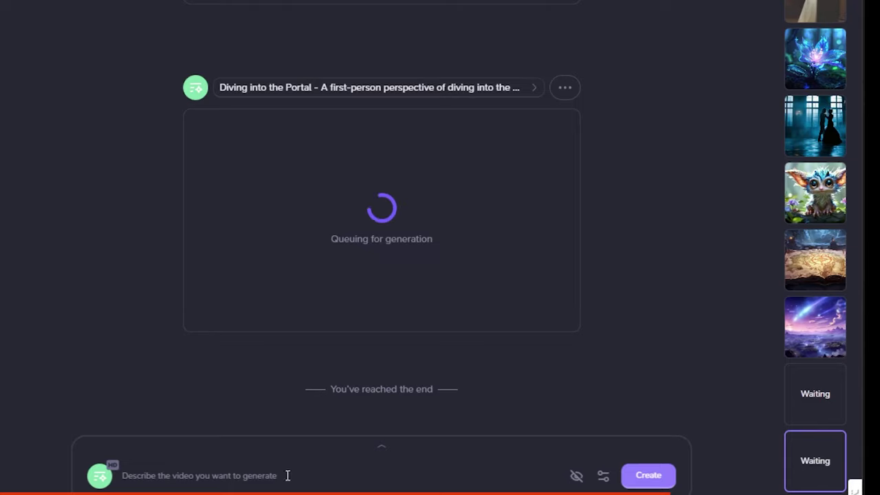
click(284, 474)
text(A City of Crystals - Emerge from the portal into a wide shot of a majestic city made entirely of glowing crystals, with towering spires and floating islands.)
double_click(404, 316)
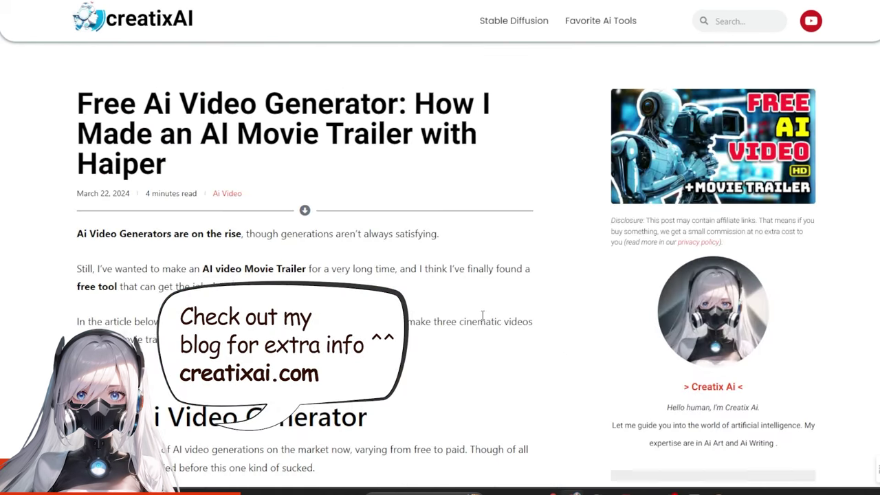
Scroll through the Haiper article past the example storyboard prompt to its closing line.
scroll(428, 320, down, 5)
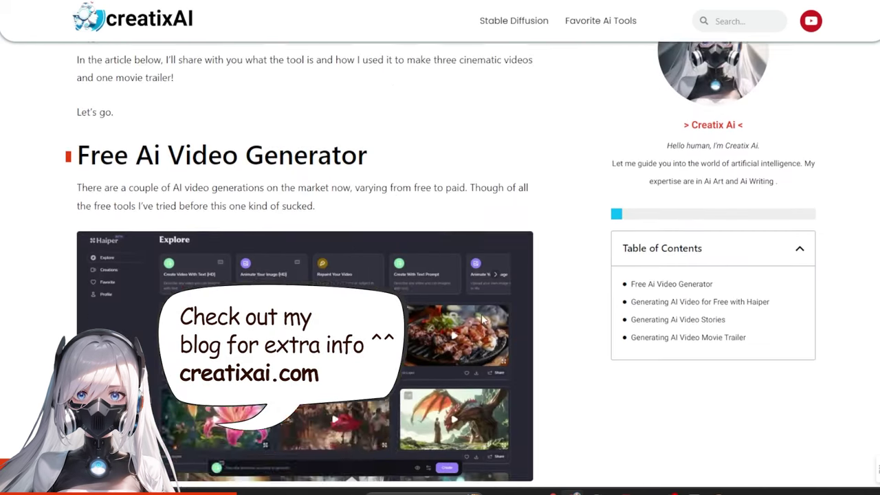
scroll(481, 318, down, 5)
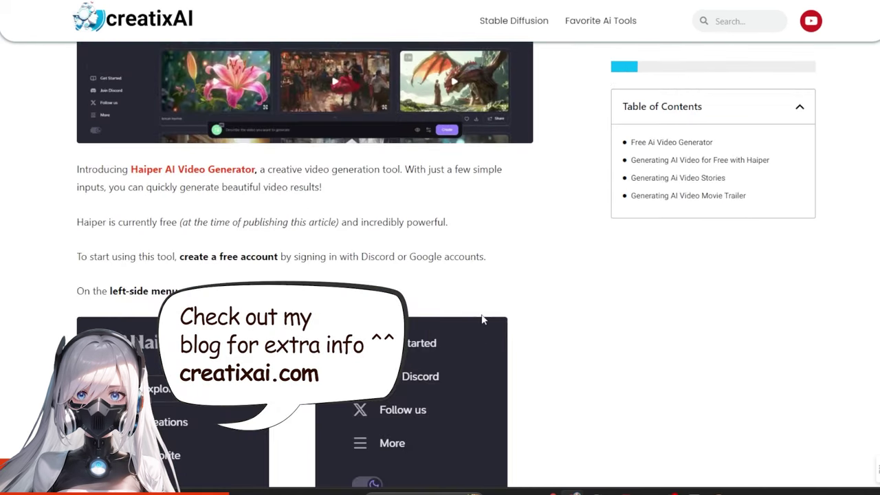
scroll(483, 319, down, 10)
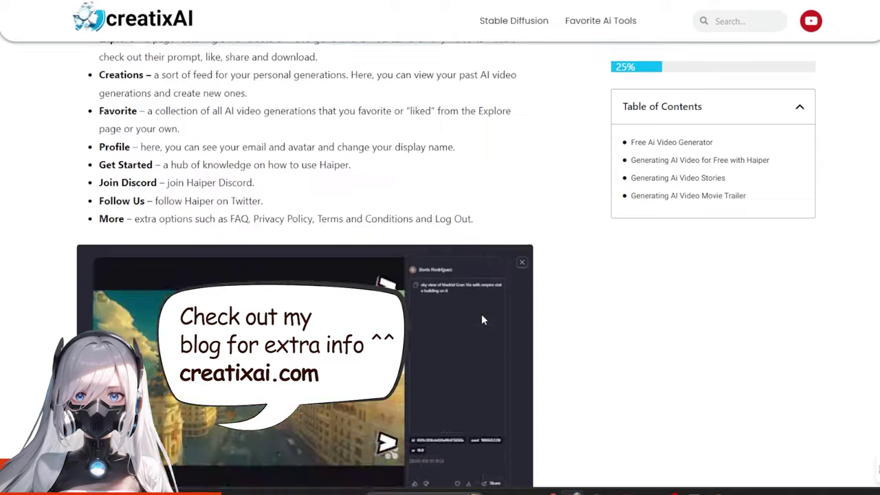
scroll(483, 319, down, 12)
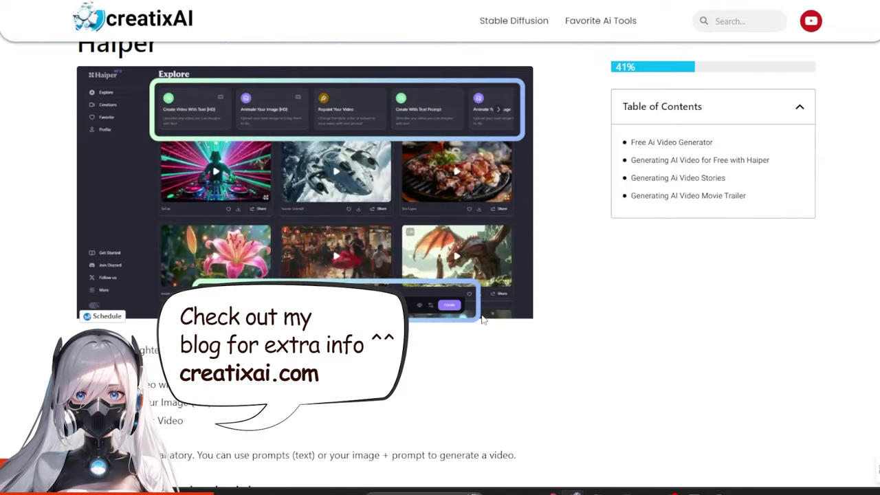
scroll(483, 319, down, 12)
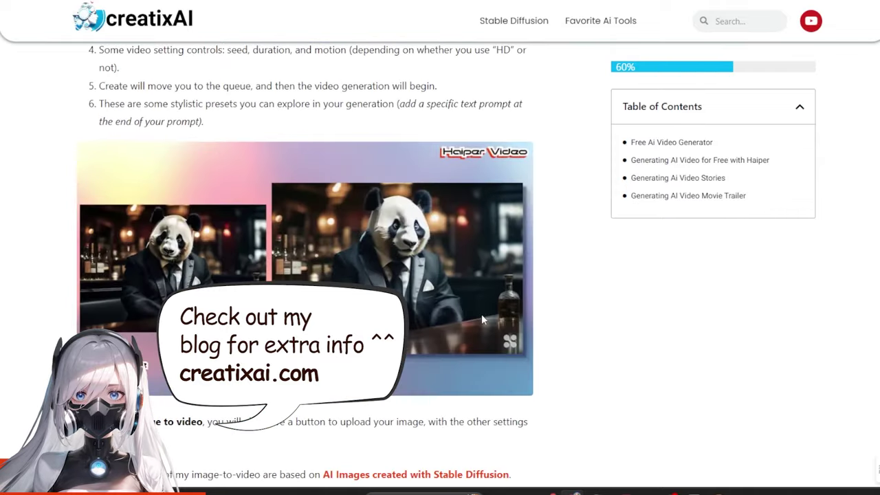
scroll(482, 320, down, 5)
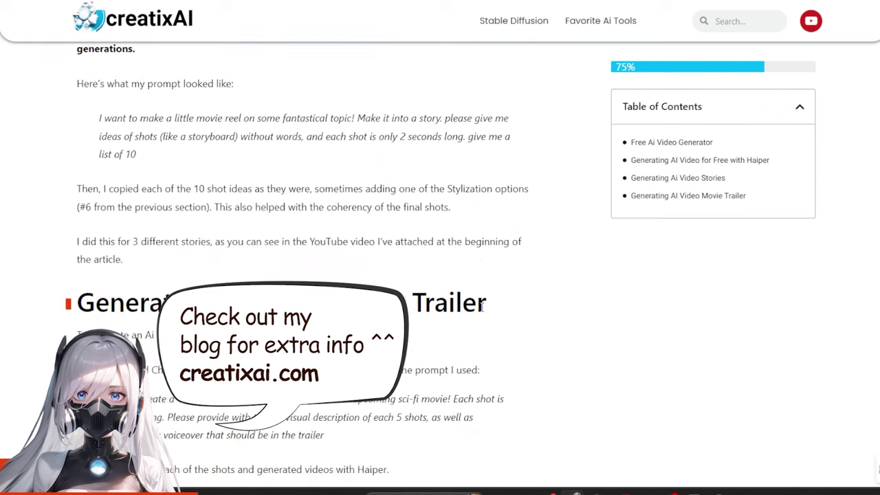
drag(141, 81, 504, 170)
click(482, 259)
scroll(479, 251, down, 5)
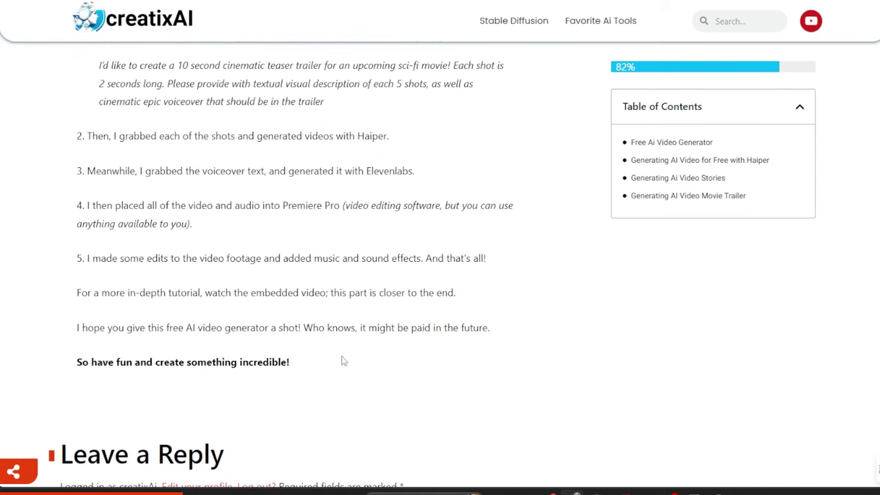
click(376, 240)
scroll(375, 240, down, 10)
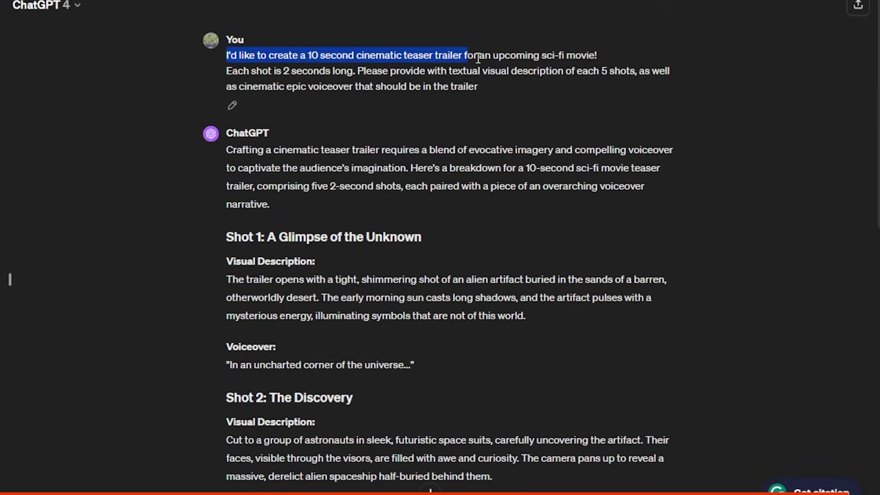
Select the sci-fi trailer prompt and the shots' voiceover lines in ChatGPT.
drag(477, 58, 553, 88)
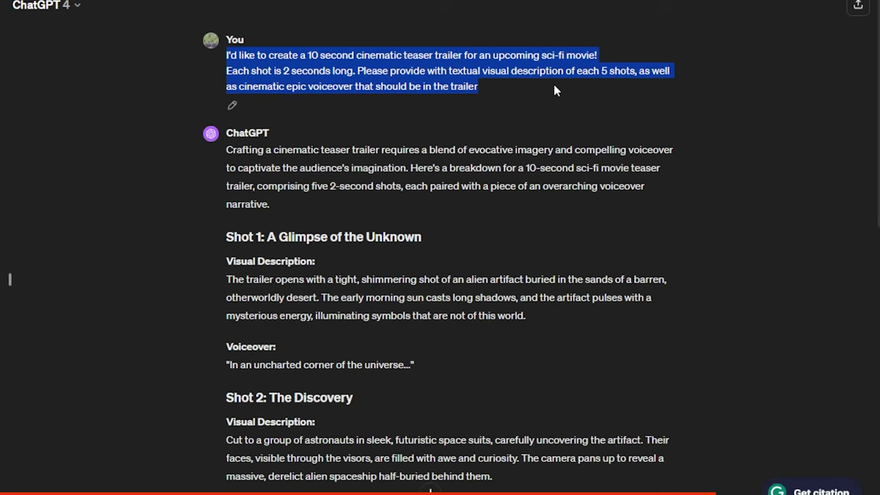
scroll(512, 172, down, 3)
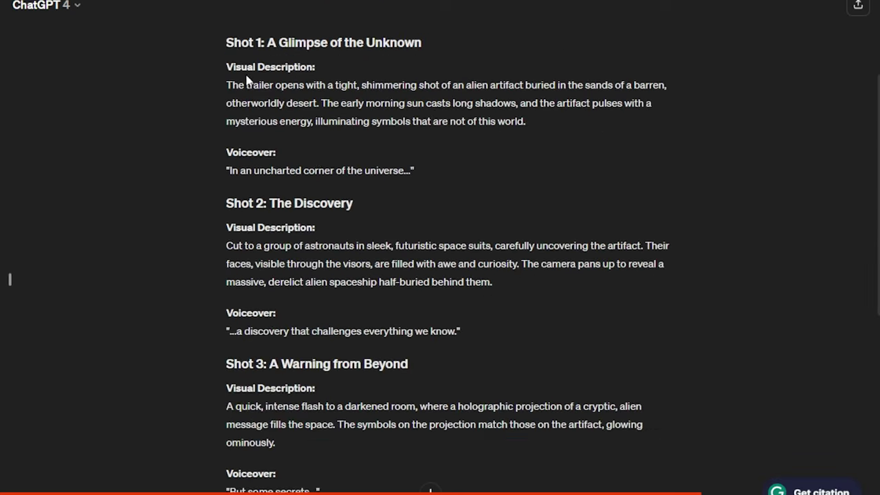
drag(320, 69, 406, 135)
click(262, 153)
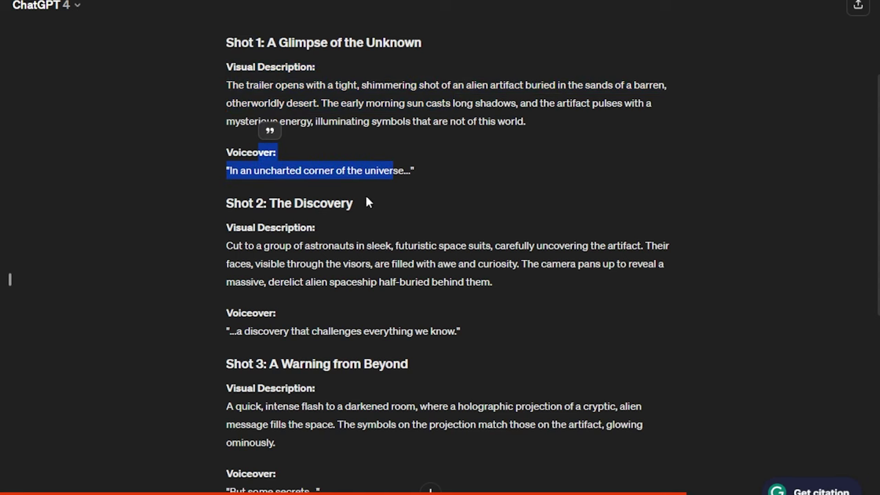
drag(258, 226, 373, 263)
drag(258, 313, 375, 363)
click(375, 363)
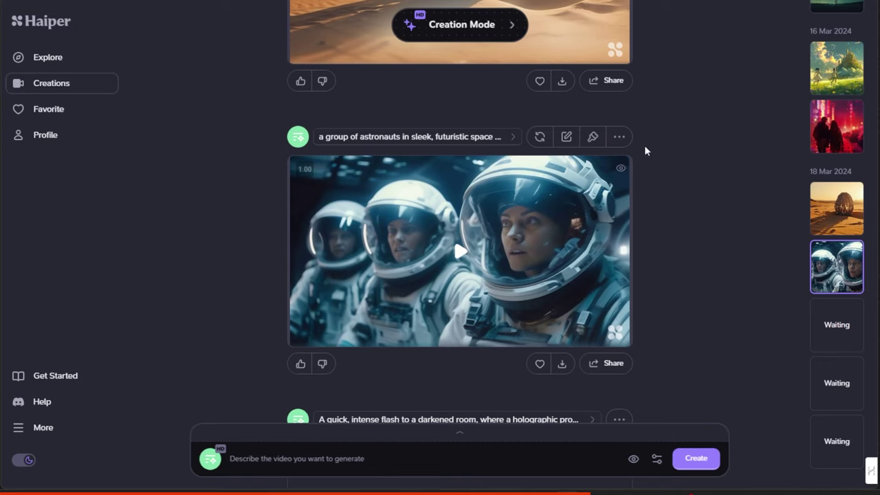
Play the desert artifact clip and read its full prompt in Video Info.
scroll(646, 156, up, 4)
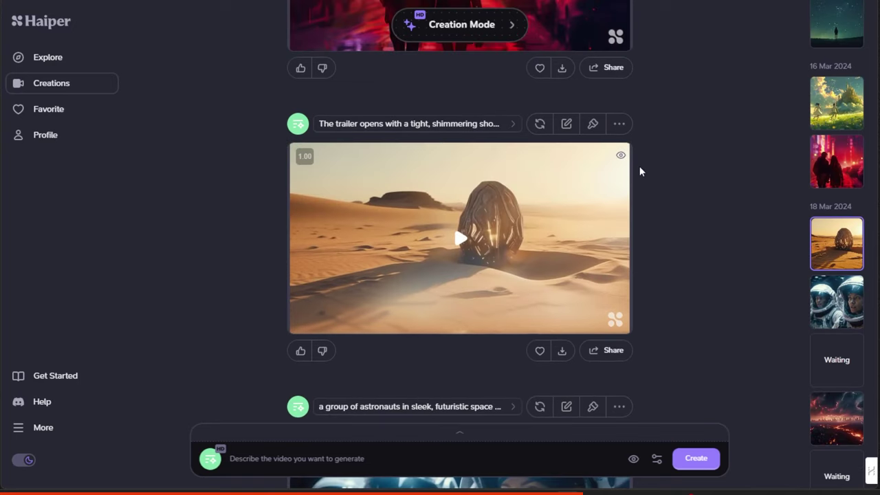
click(463, 237)
drag(358, 124, 509, 125)
drag(389, 225, 465, 258)
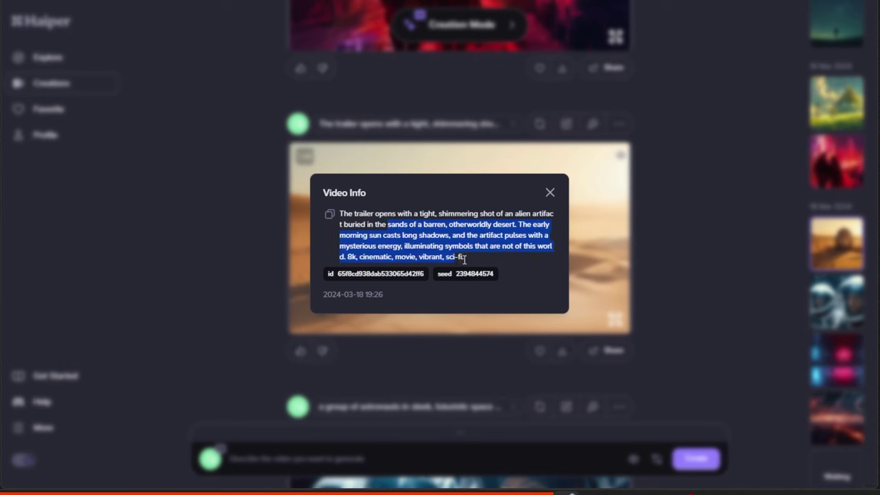
click(349, 257)
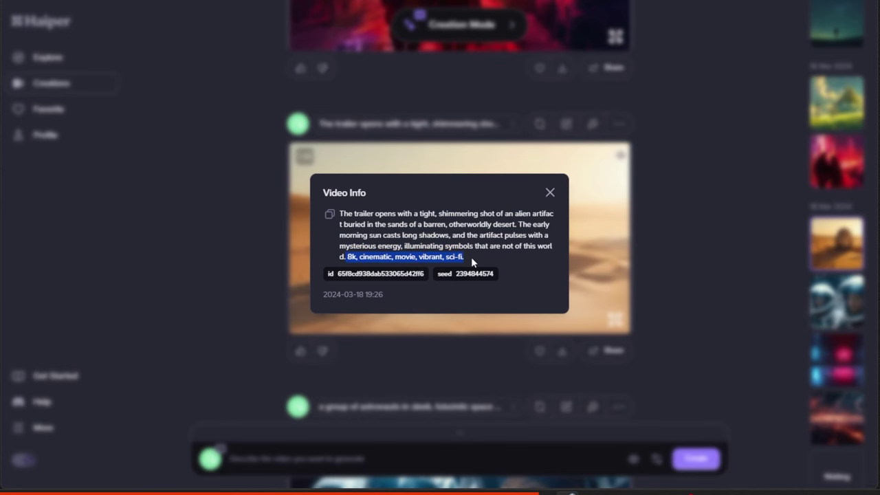
click(585, 250)
Scroll down through the astronaut and holographic-room clips in the Creations feed.
scroll(541, 249, down, 3)
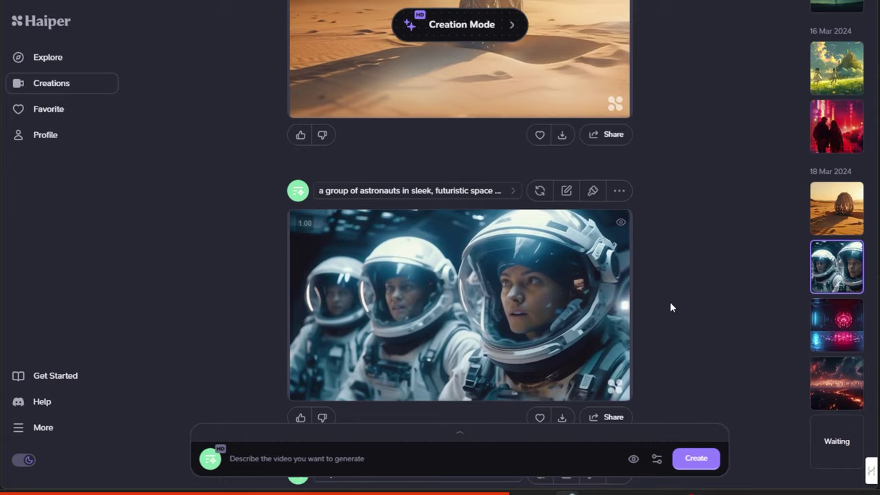
scroll(672, 307, down, 2)
scroll(672, 307, down, 2)
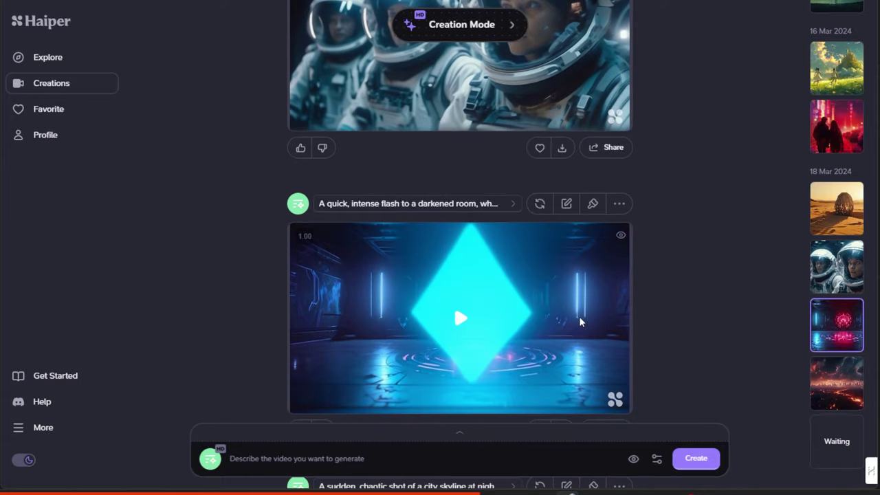
scroll(579, 316, down, 2)
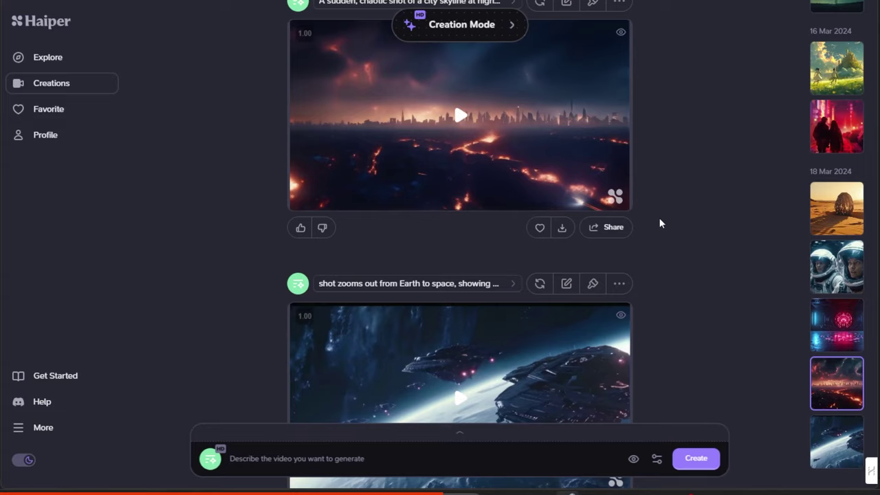
Download the desert artifact clip from Haiper.
scroll(658, 217, up, 10)
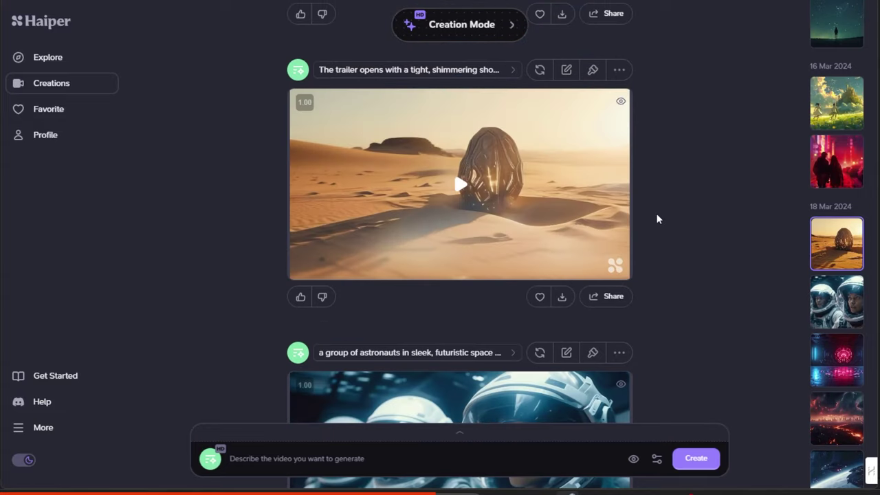
click(562, 302)
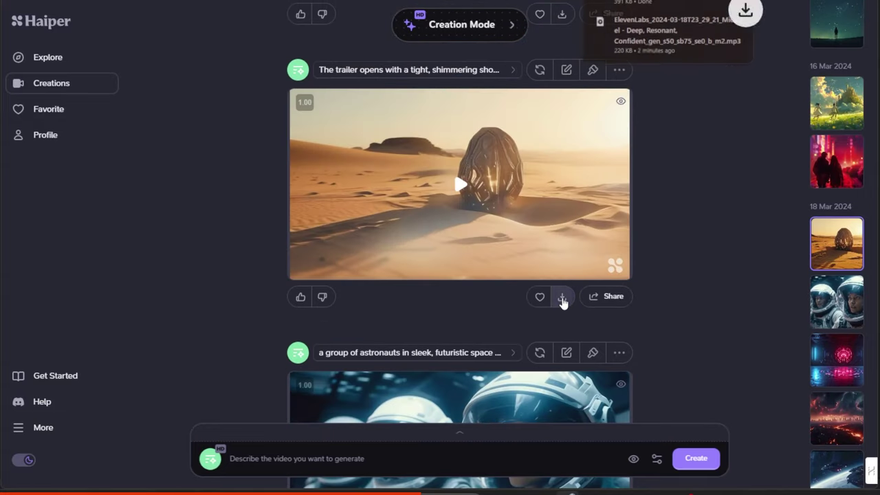
scroll(561, 301, down, 3)
scroll(562, 313, down, 3)
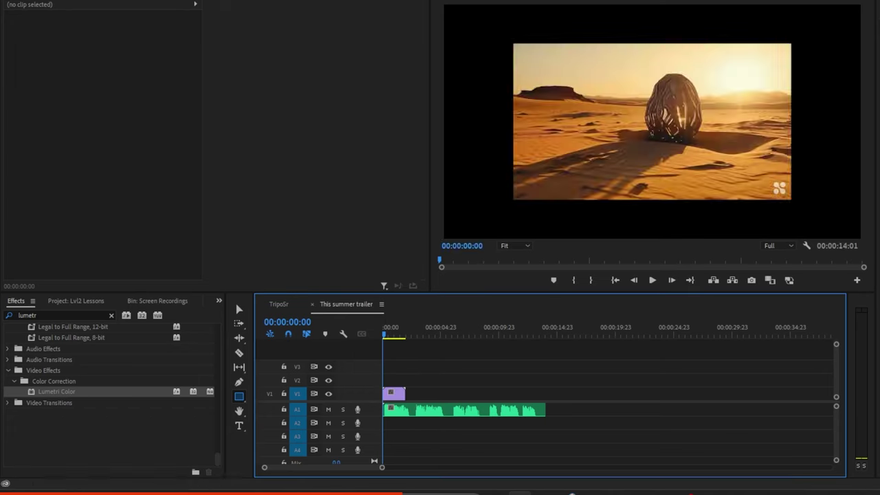
Preview the trailer sequence, adjust clip speed/duration, and preview the 'Black Hole' track.
drag(412, 357, 418, 394)
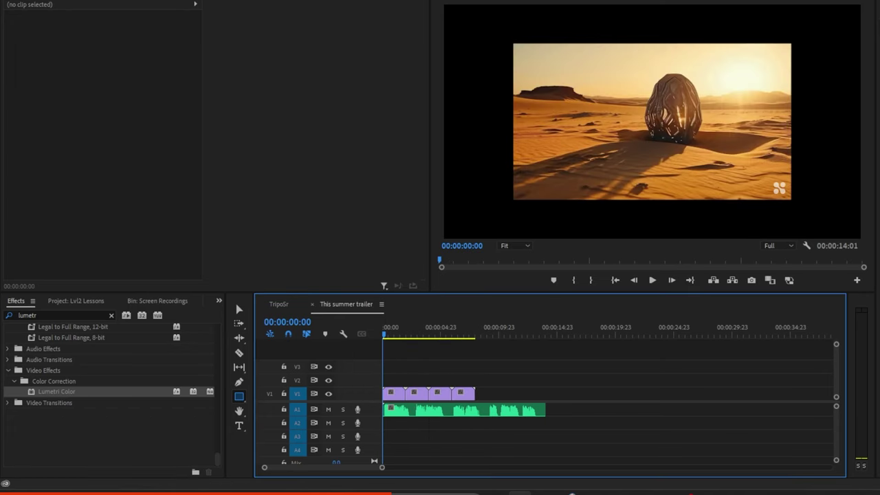
key(space)
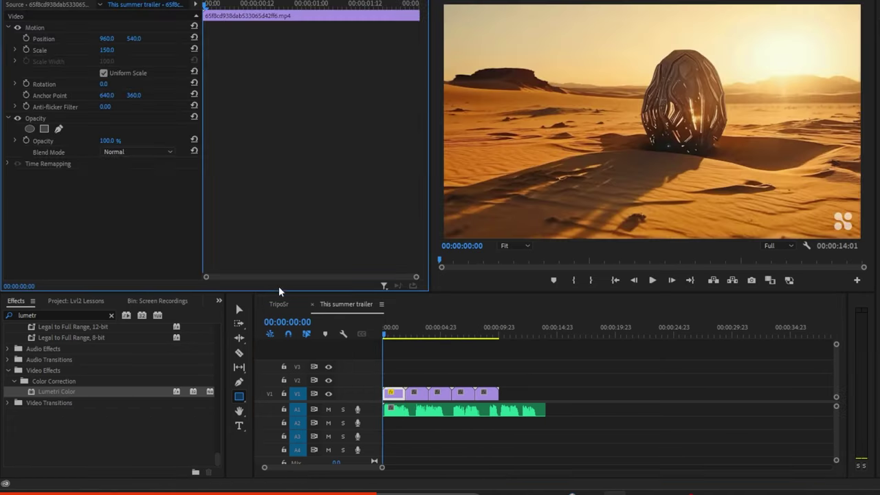
click(278, 305)
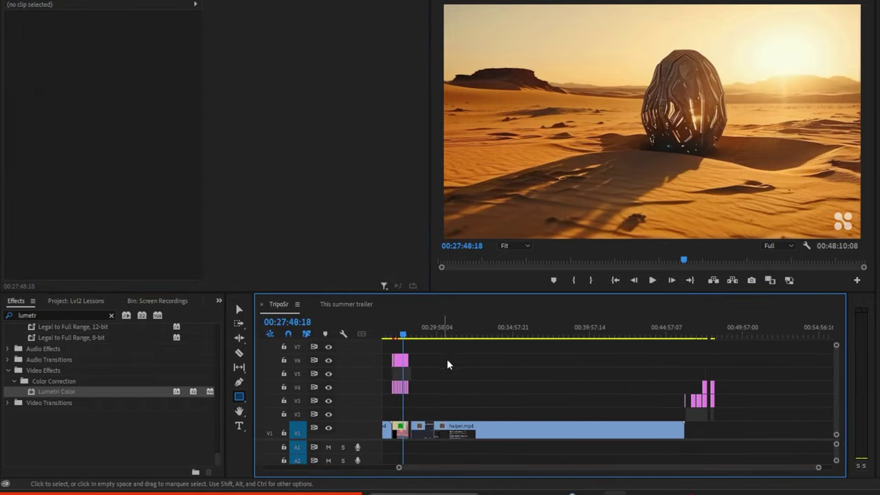
scroll(399, 373, up, 3)
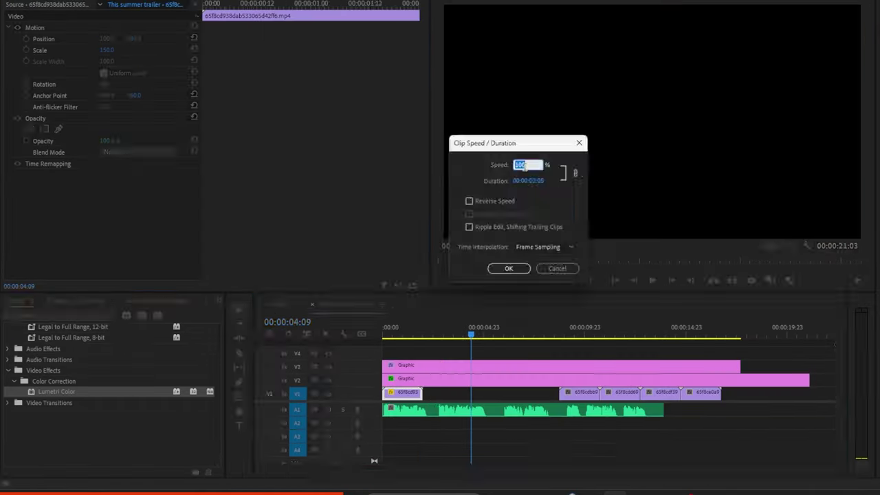
key(Return)
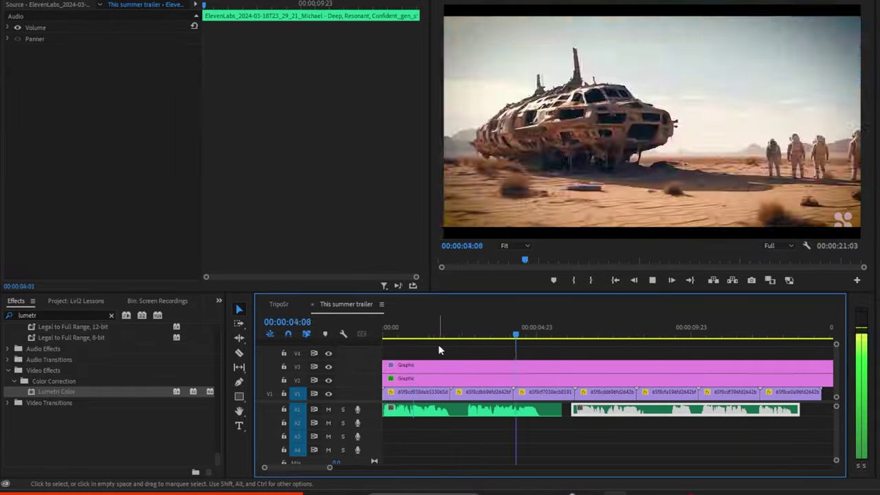
click(309, 189)
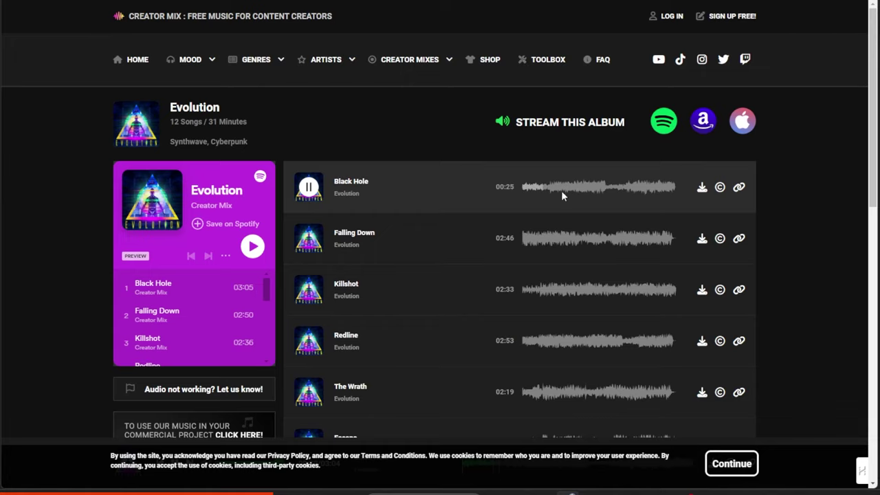
Preview the Killshot track, reposition a timeline clip, and shift the V4 graphic later.
click(309, 289)
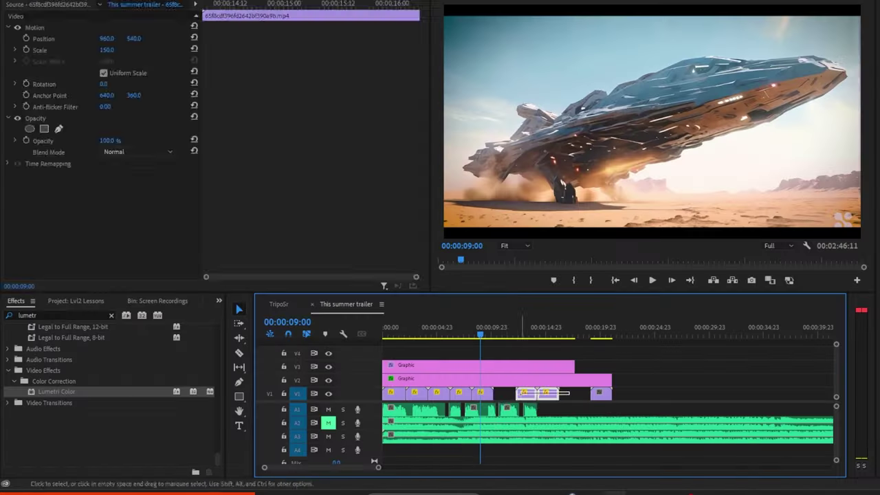
drag(530, 393, 581, 401)
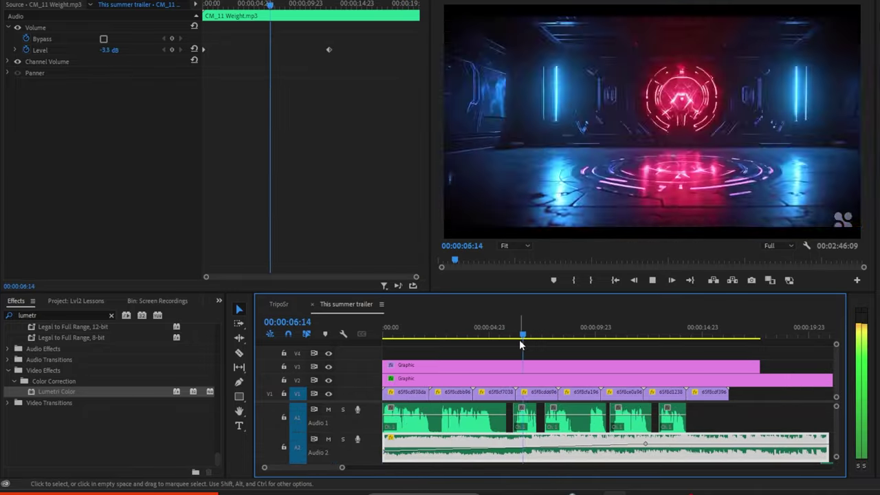
drag(523, 334, 677, 333)
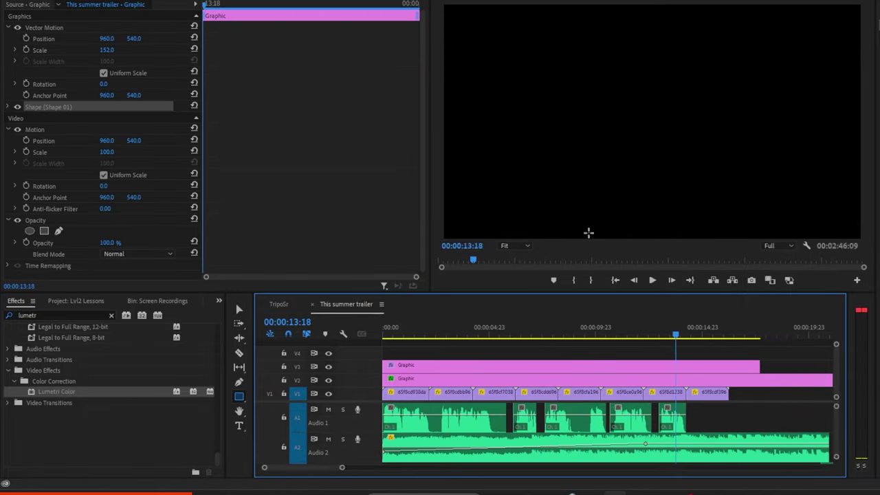
key(equal)
key(equal)
key(equal)
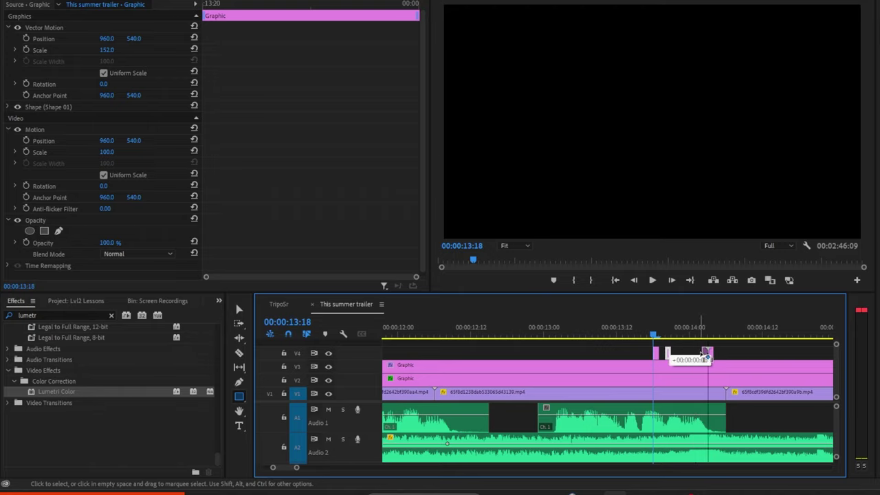
drag(705, 354, 688, 354)
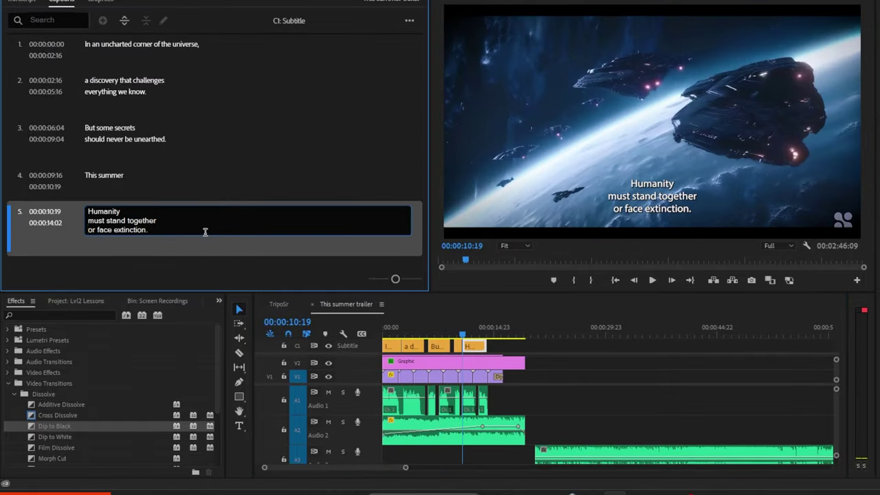
Extend the last caption clip slightly on the timeline.
drag(543, 346, 552, 346)
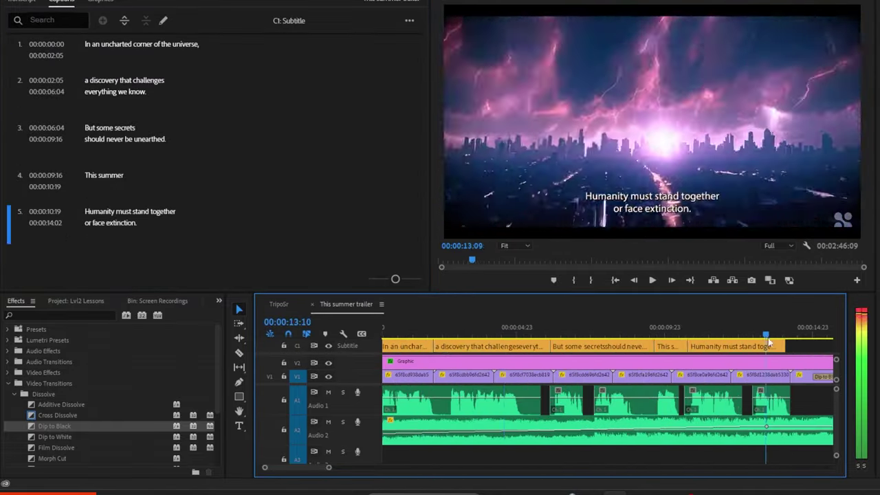